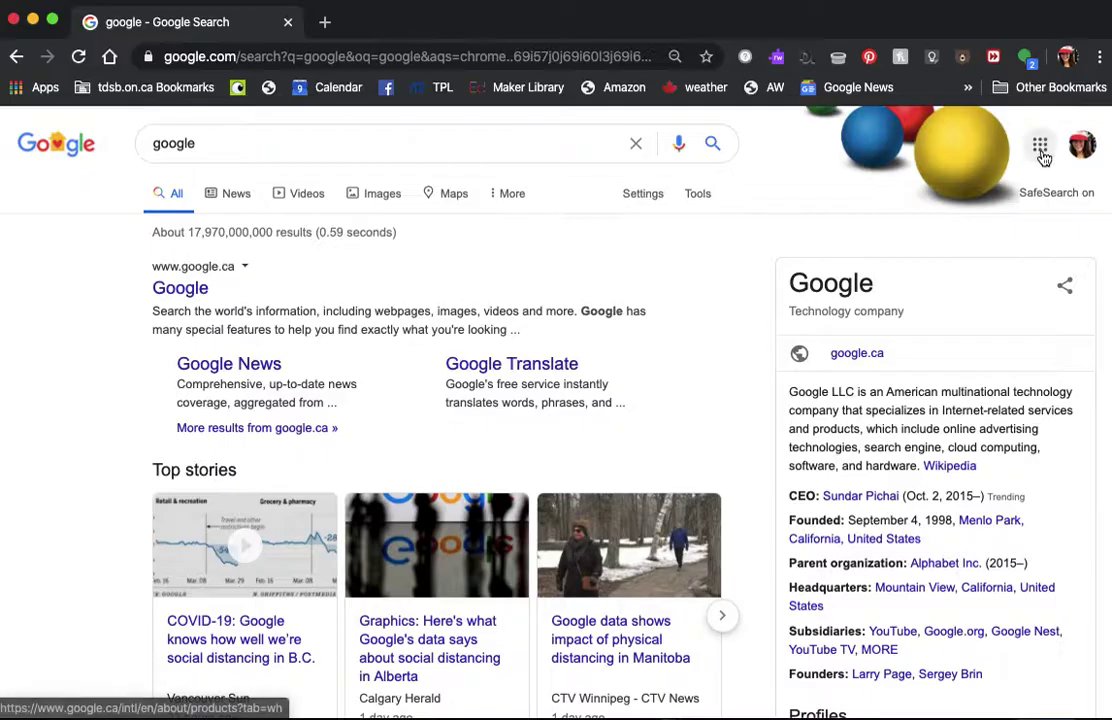
Open Google Forms from the Google apps grid and open the 'Survey of Personalities' form.
click(1040, 145)
scroll(1003, 363, down, 1)
scroll(1003, 363, down, 5)
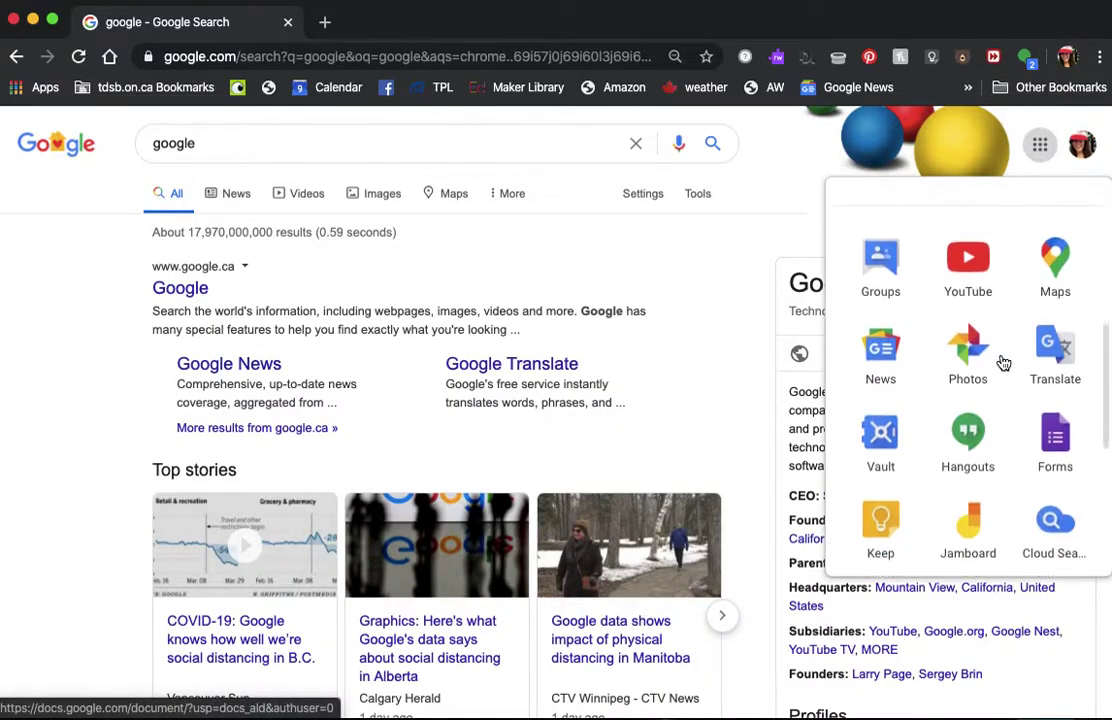
click(1060, 420)
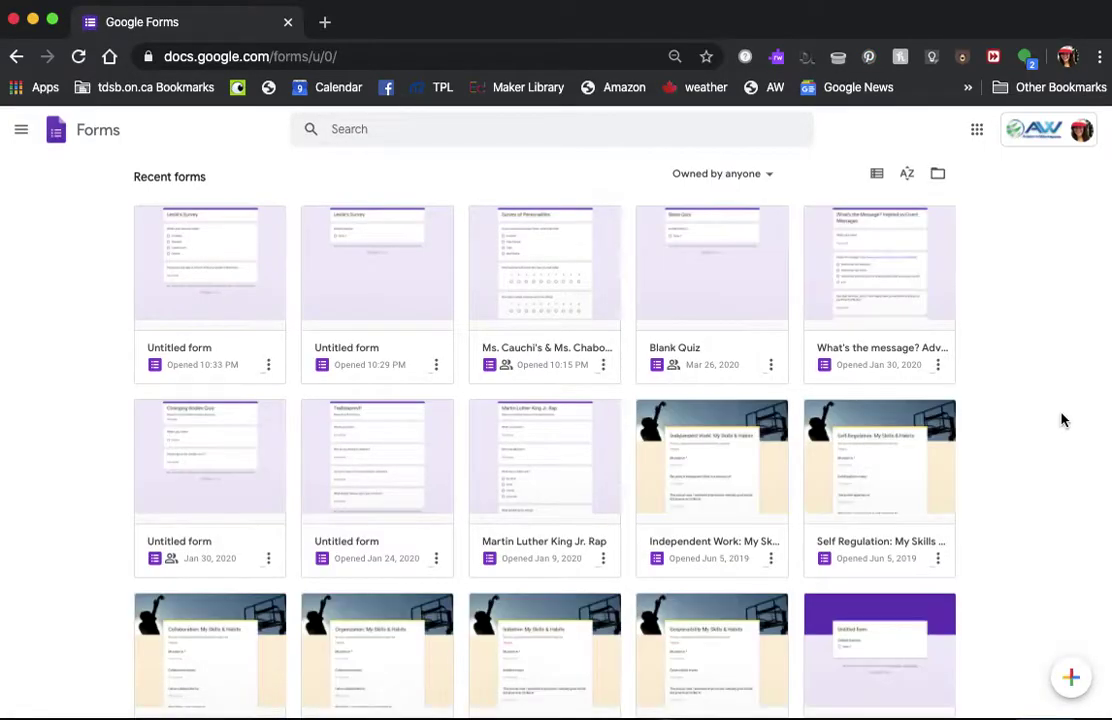
click(551, 358)
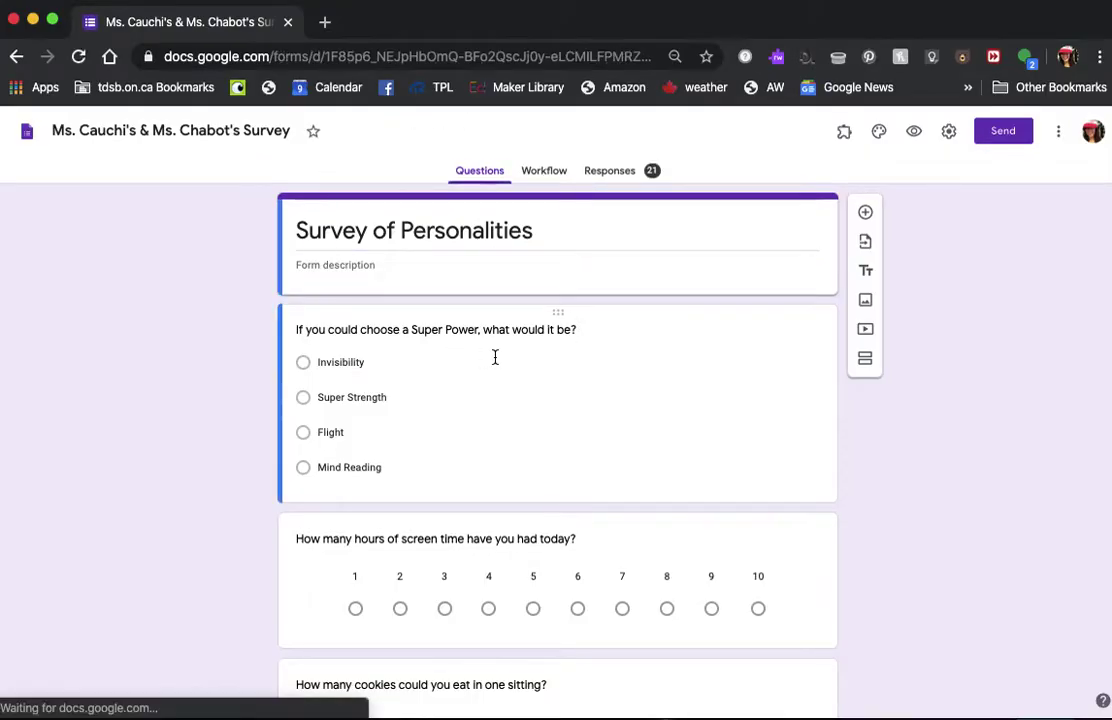
Scroll through the questions on super powers, screen time, cookies, websites and mood.
scroll(397, 460, down, 6)
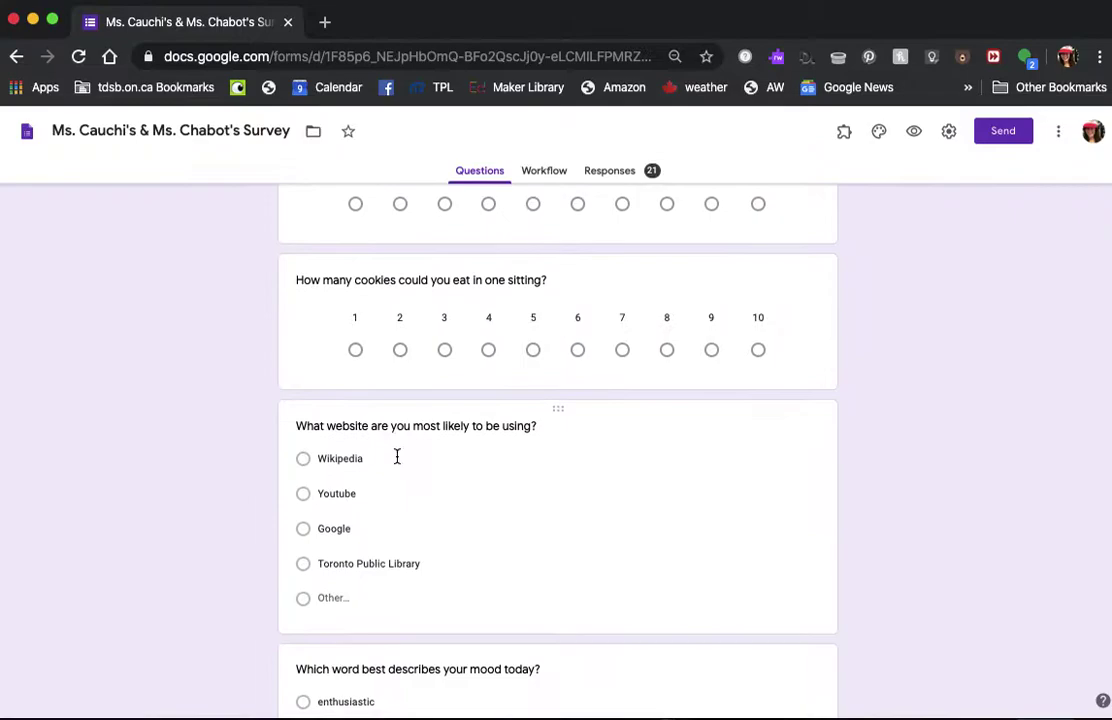
scroll(397, 462, up, 7)
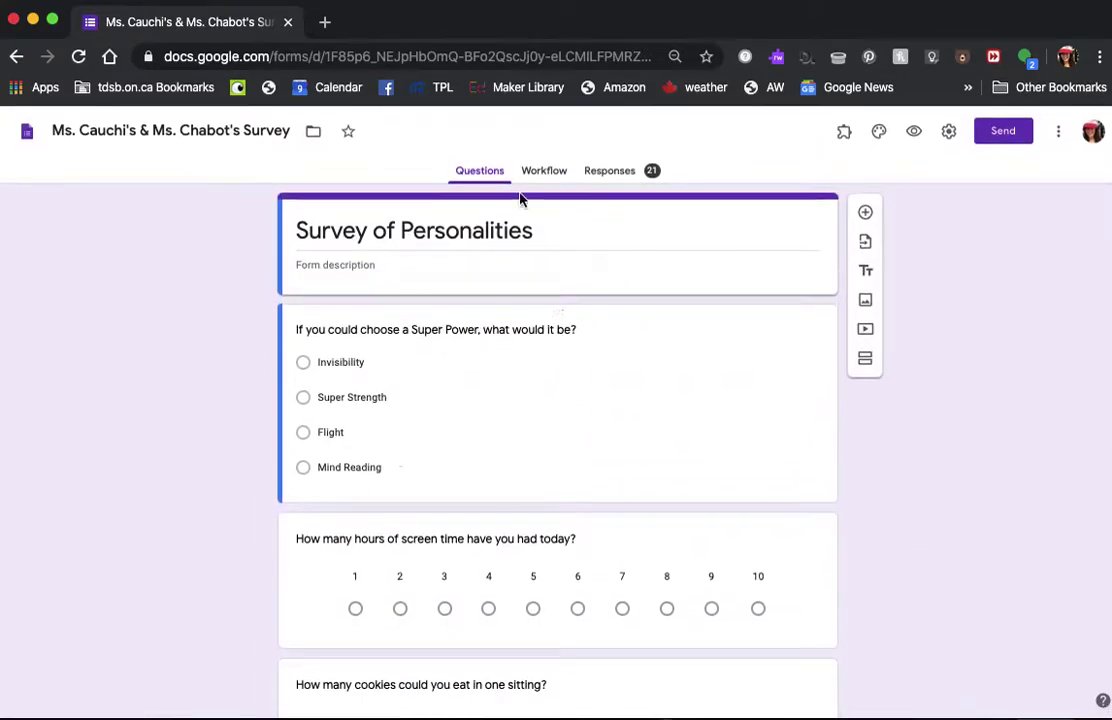
Scroll through the summary charts of the survey's 21 responses.
click(627, 176)
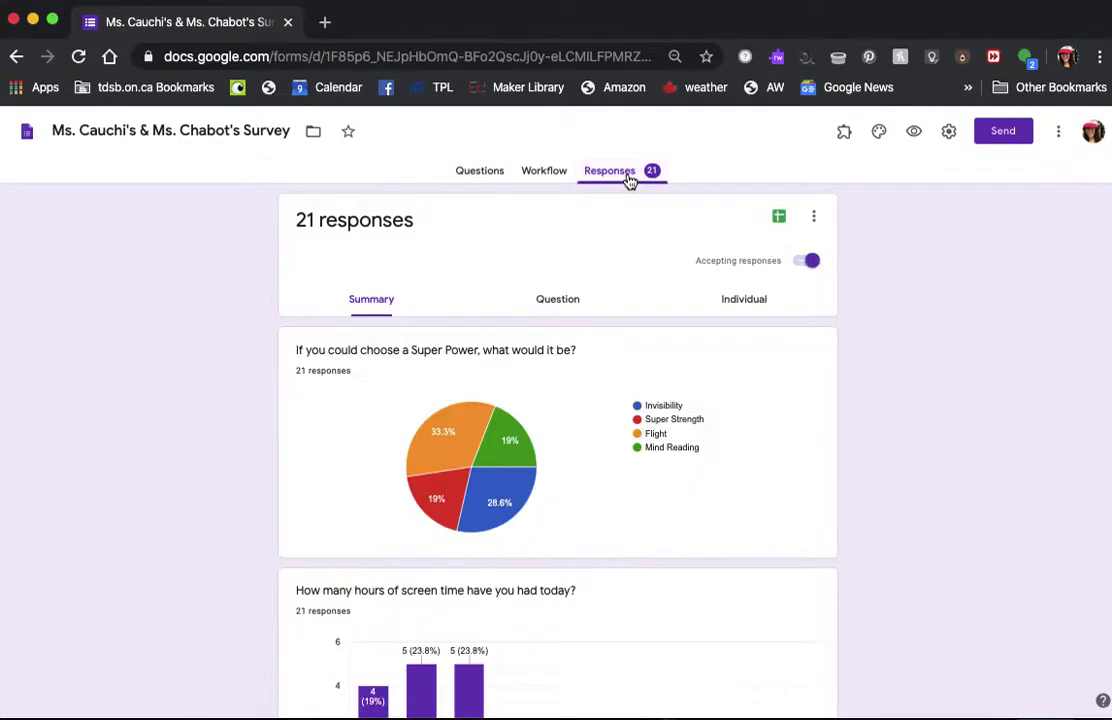
scroll(550, 430, down, 3)
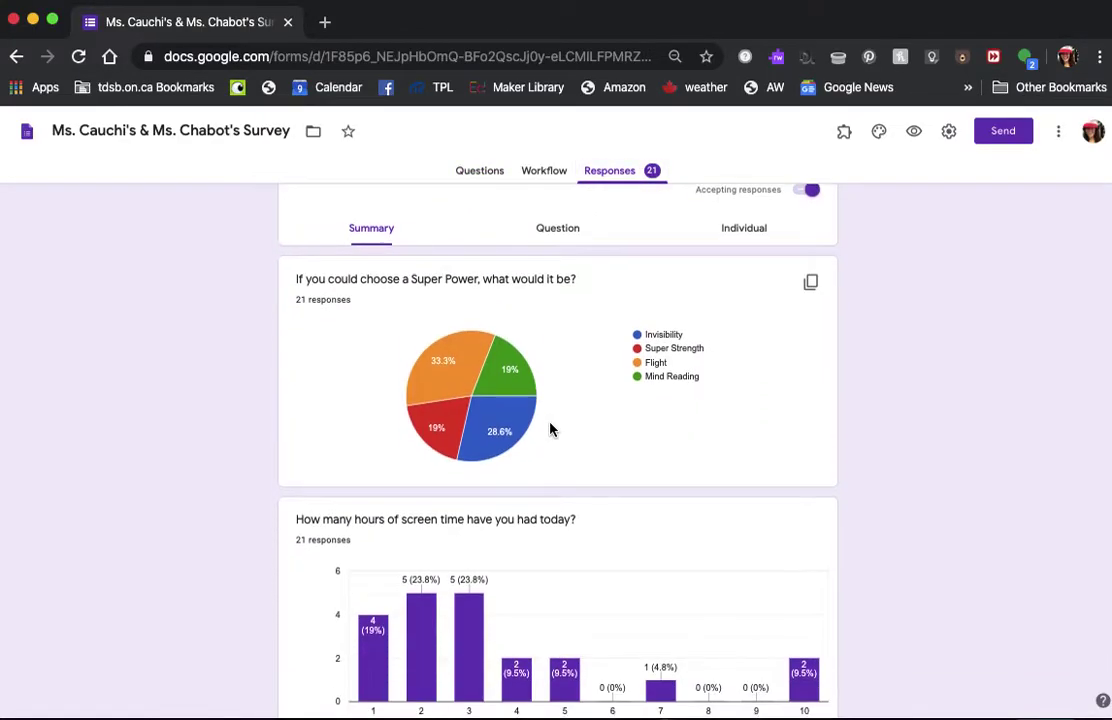
scroll(550, 430, down, 3)
scroll(550, 430, up, 5)
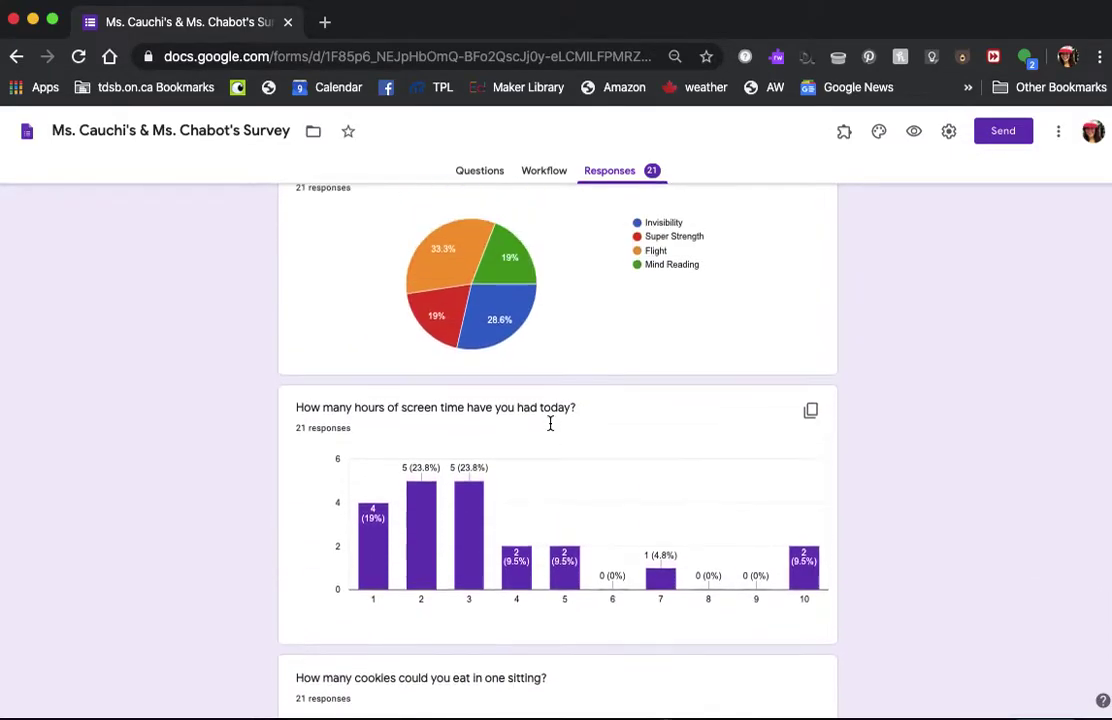
scroll(549, 429, down, 5)
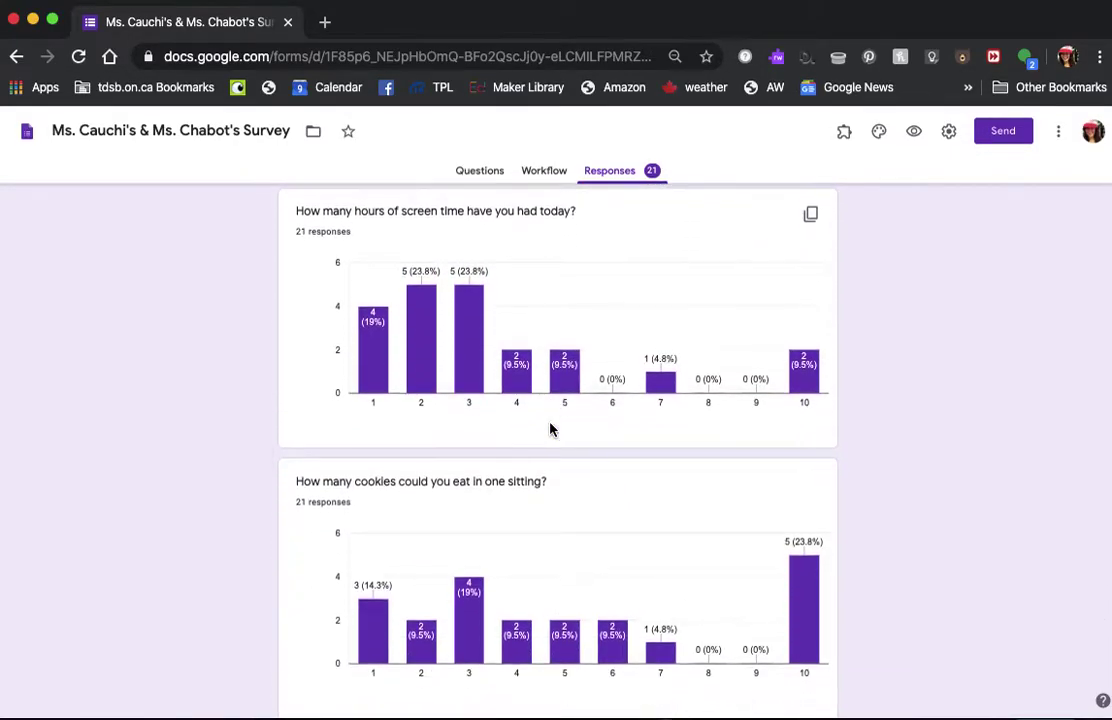
scroll(549, 429, down, 8)
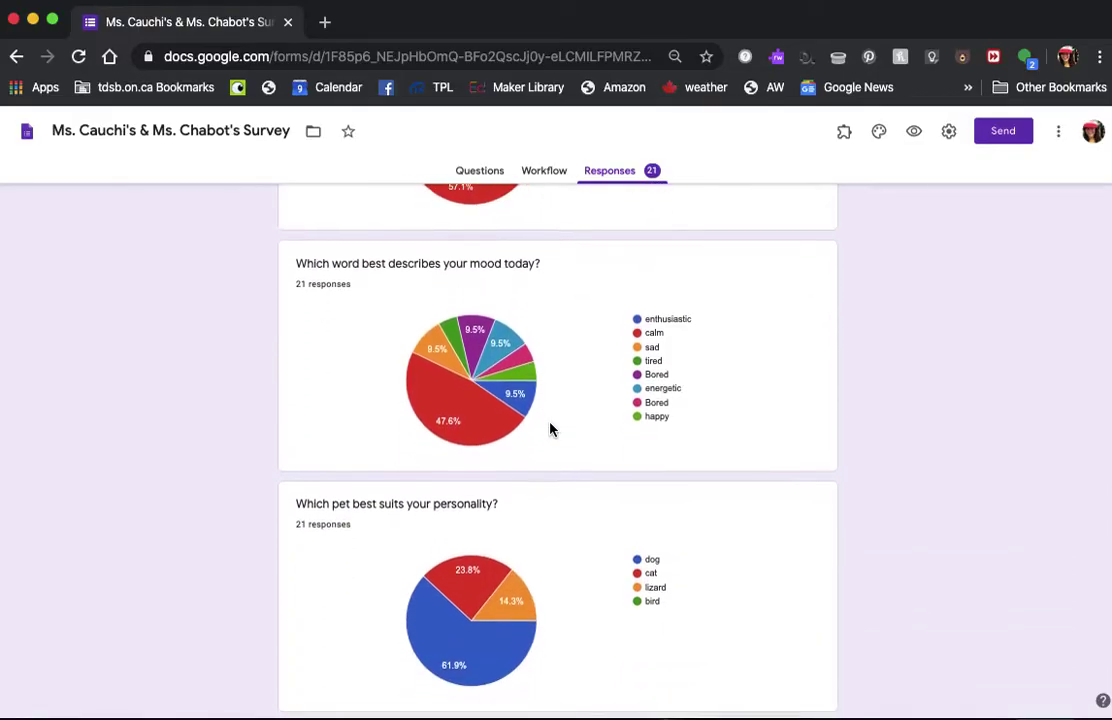
scroll(549, 429, up, 11)
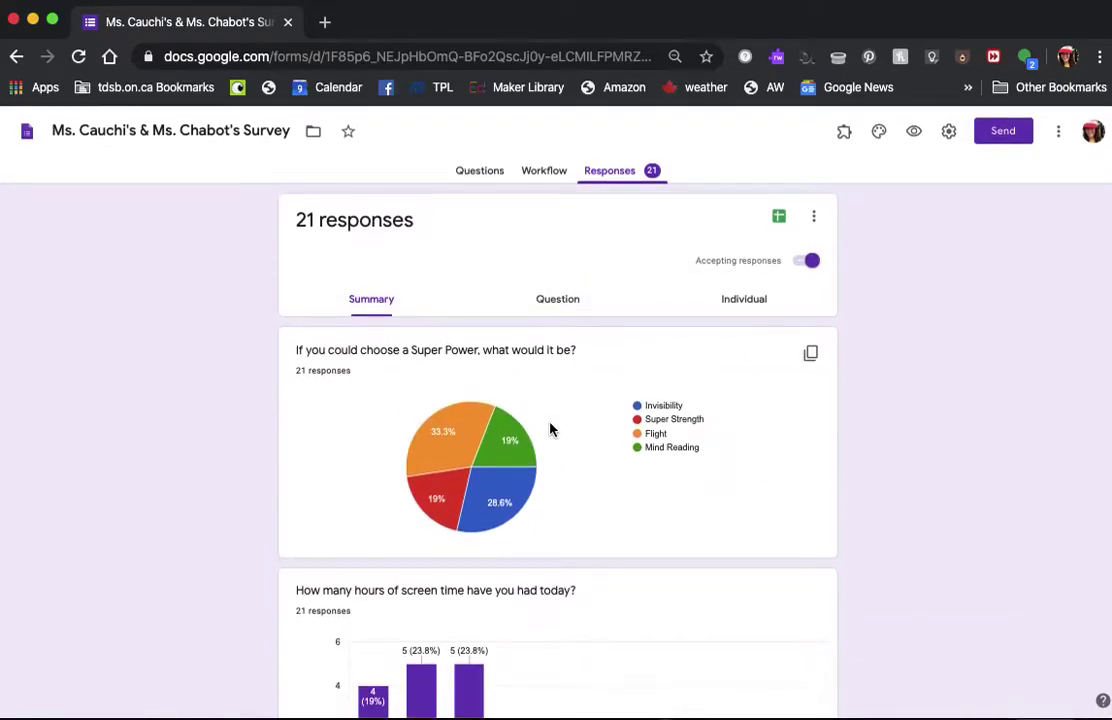
Link the responses to a new Google Sheets spreadsheet.
mouse_move(503, 476)
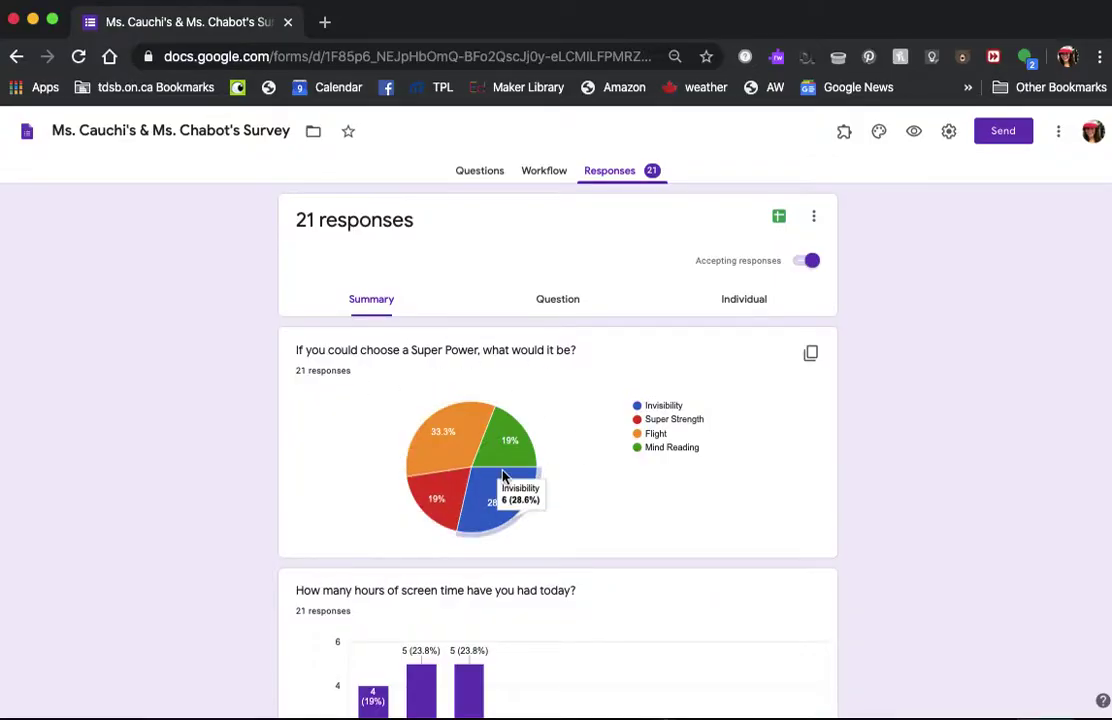
scroll(561, 446, down, 5)
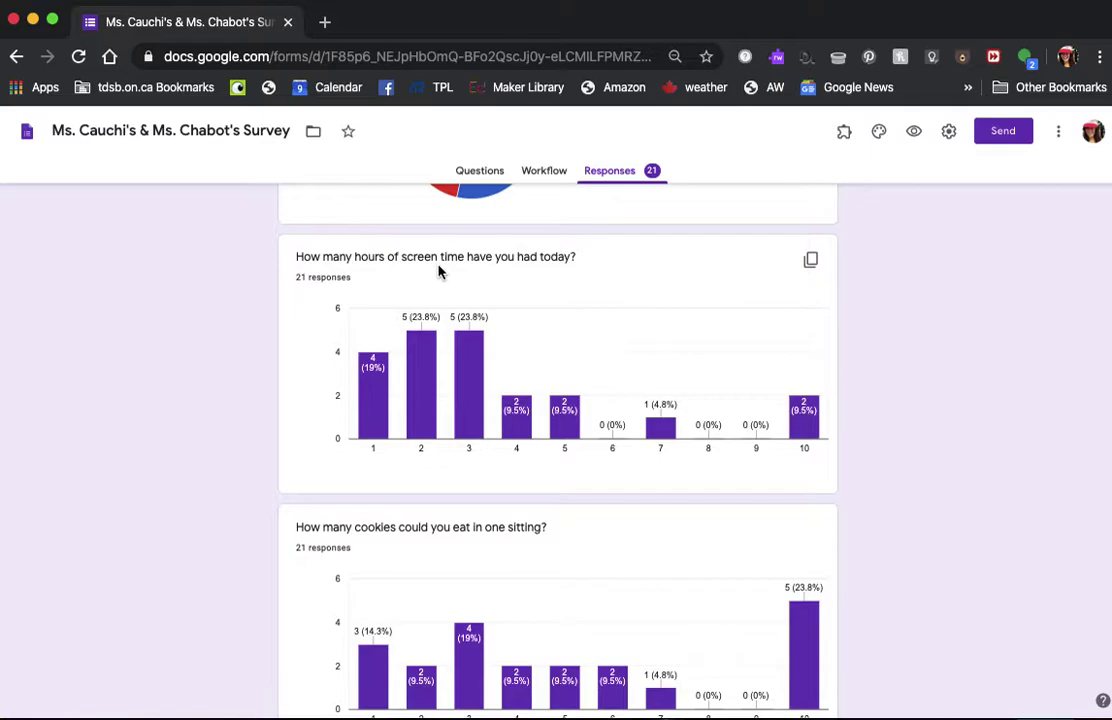
scroll(486, 325, up, 4)
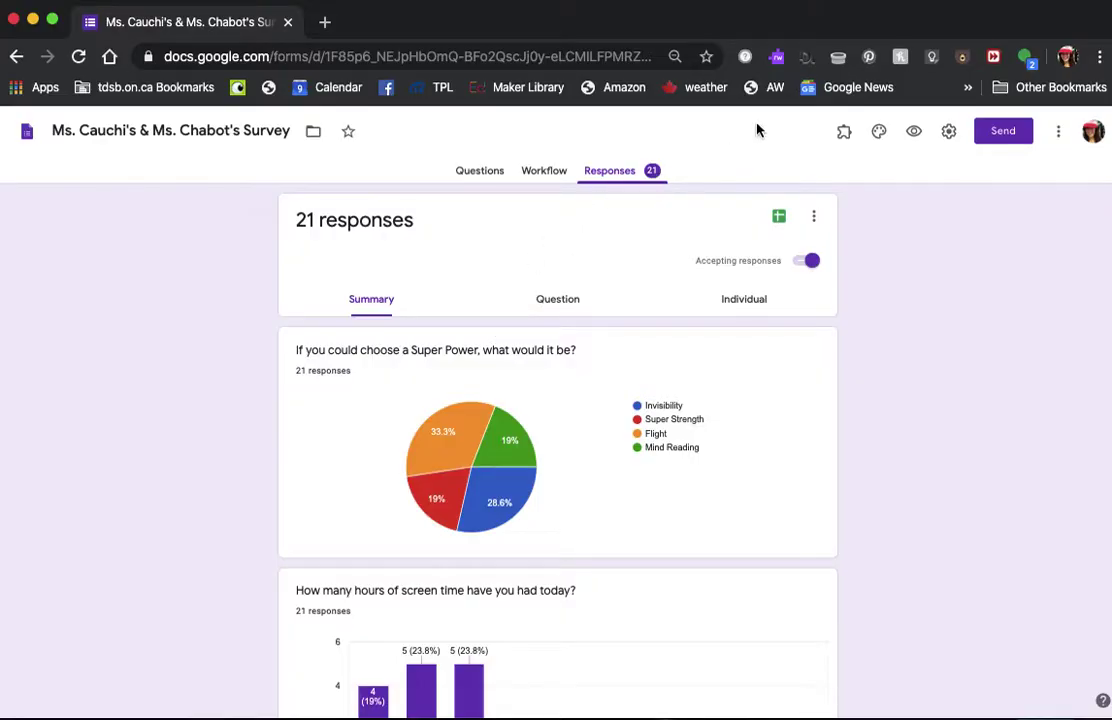
click(779, 218)
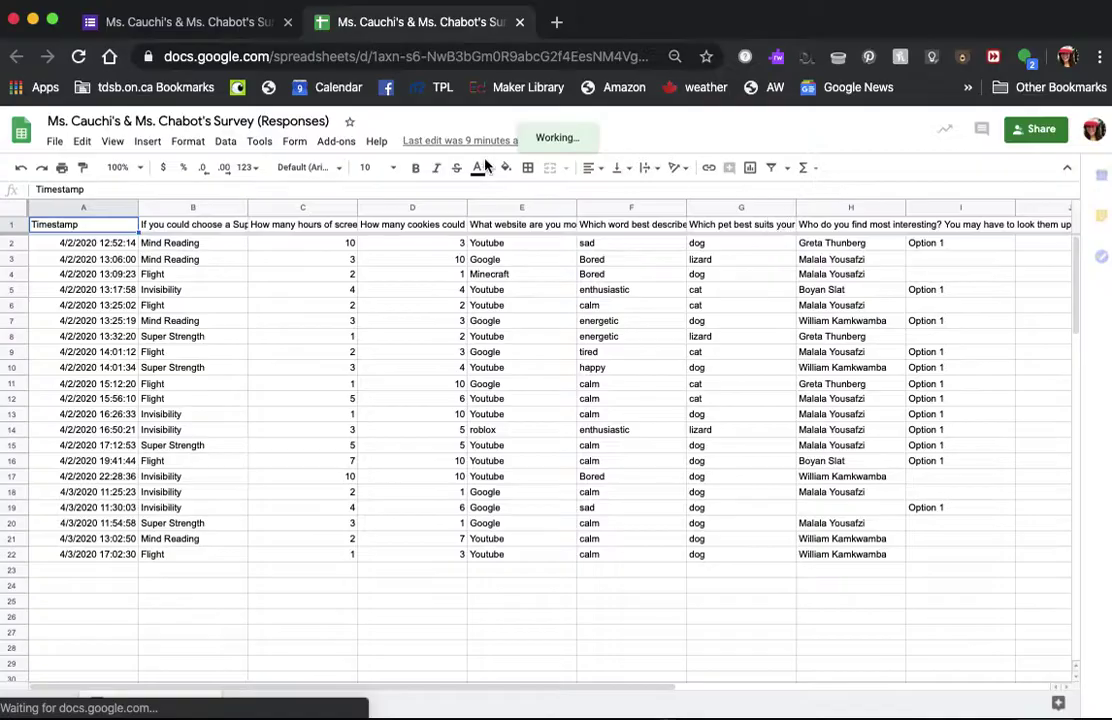
Check the question headers in B1, C1 and D1, then select the cookies answers D1:D22.
click(203, 227)
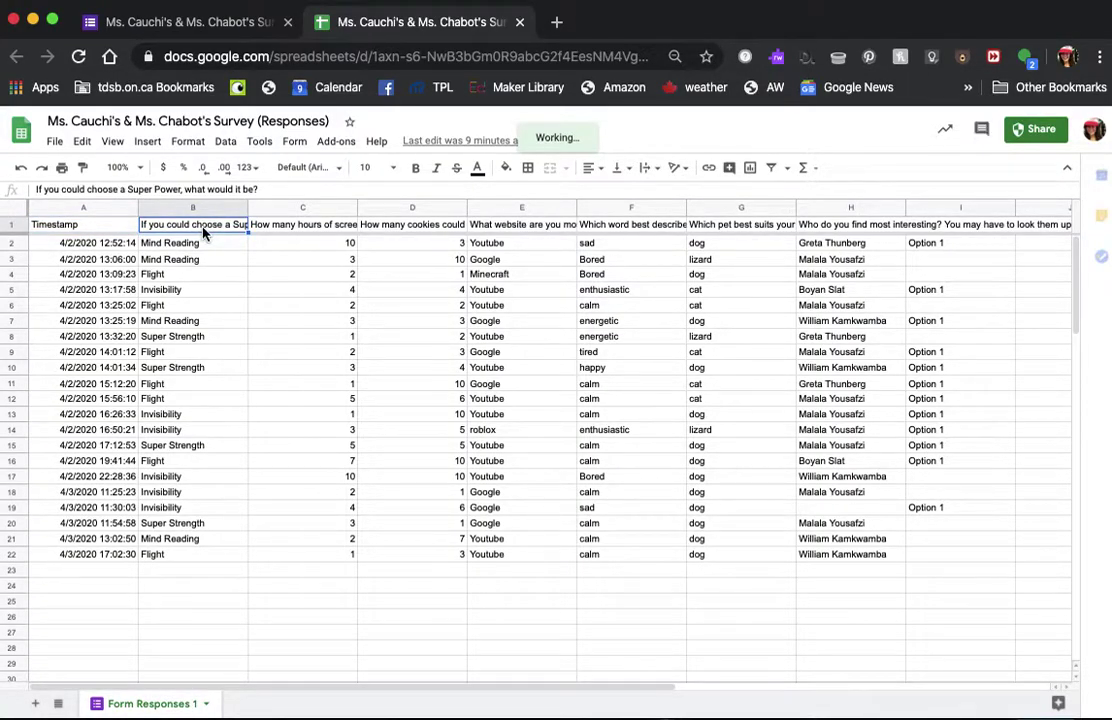
click(336, 229)
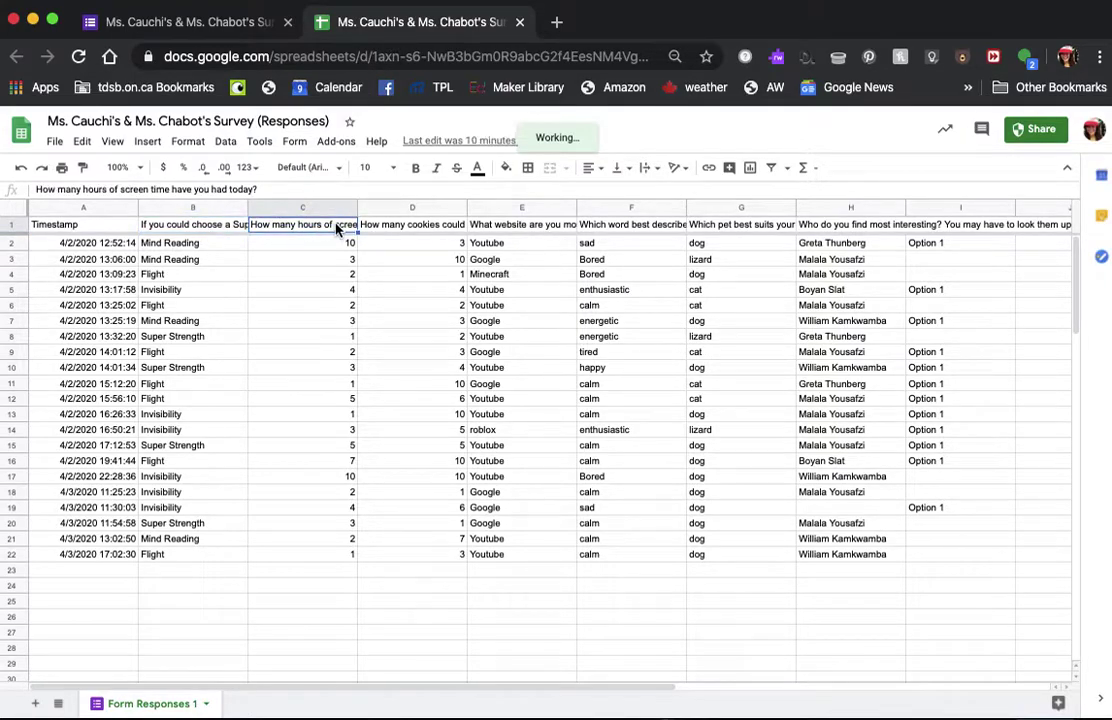
click(323, 319)
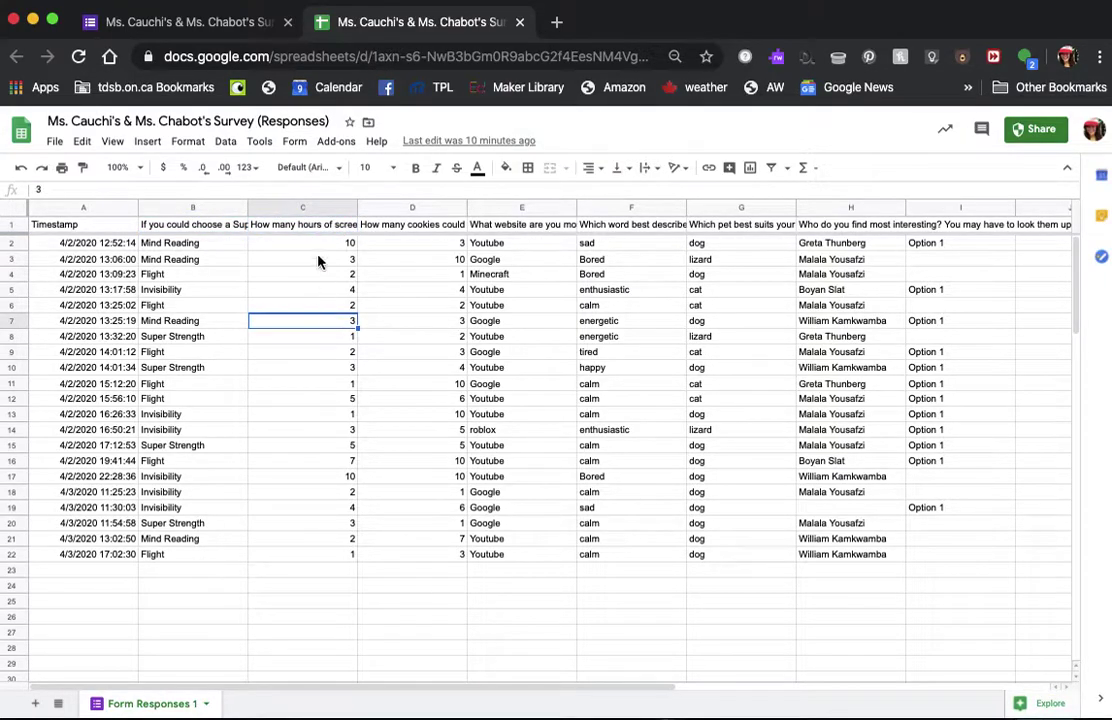
click(323, 228)
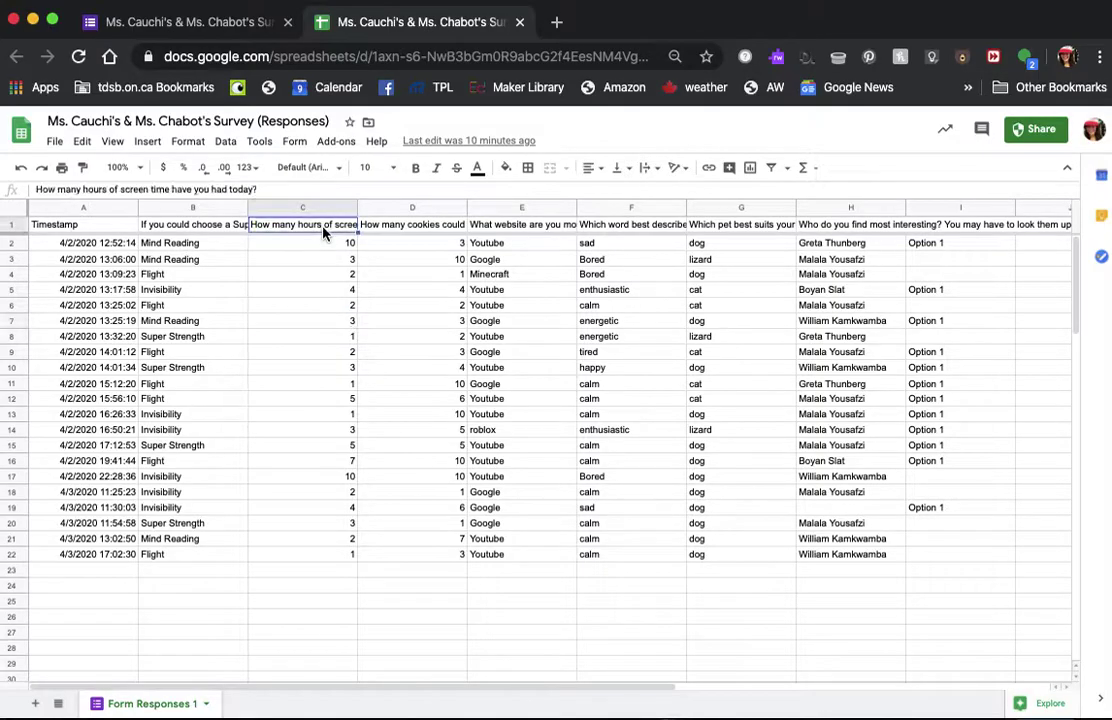
click(398, 231)
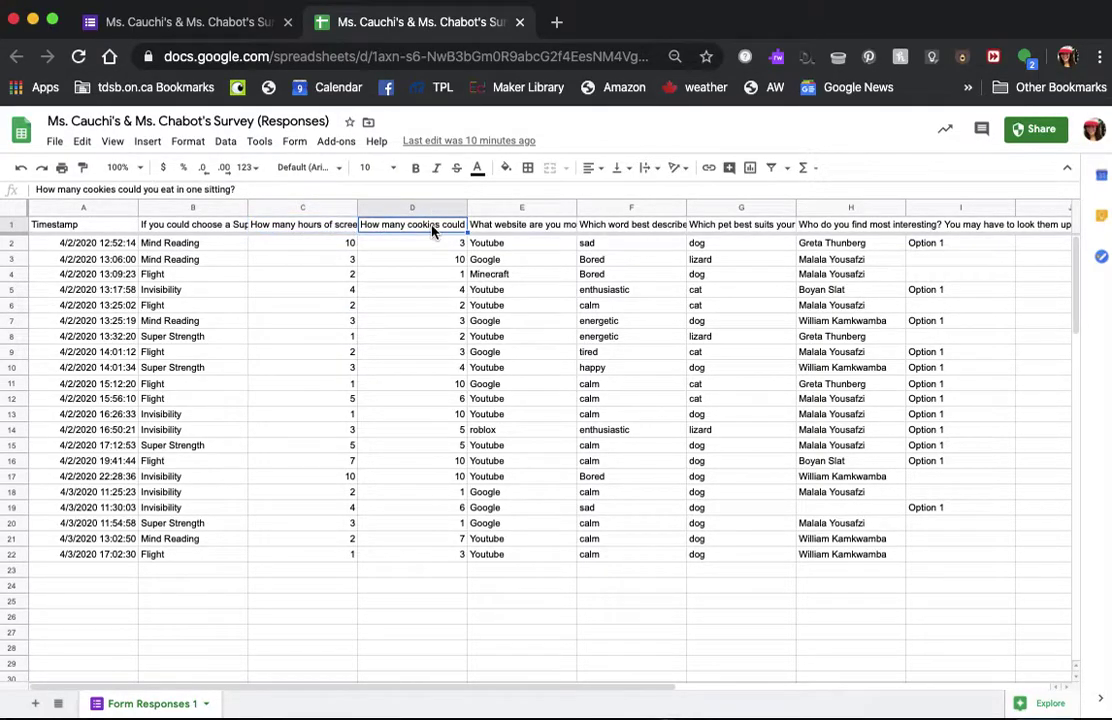
drag(433, 230, 420, 560)
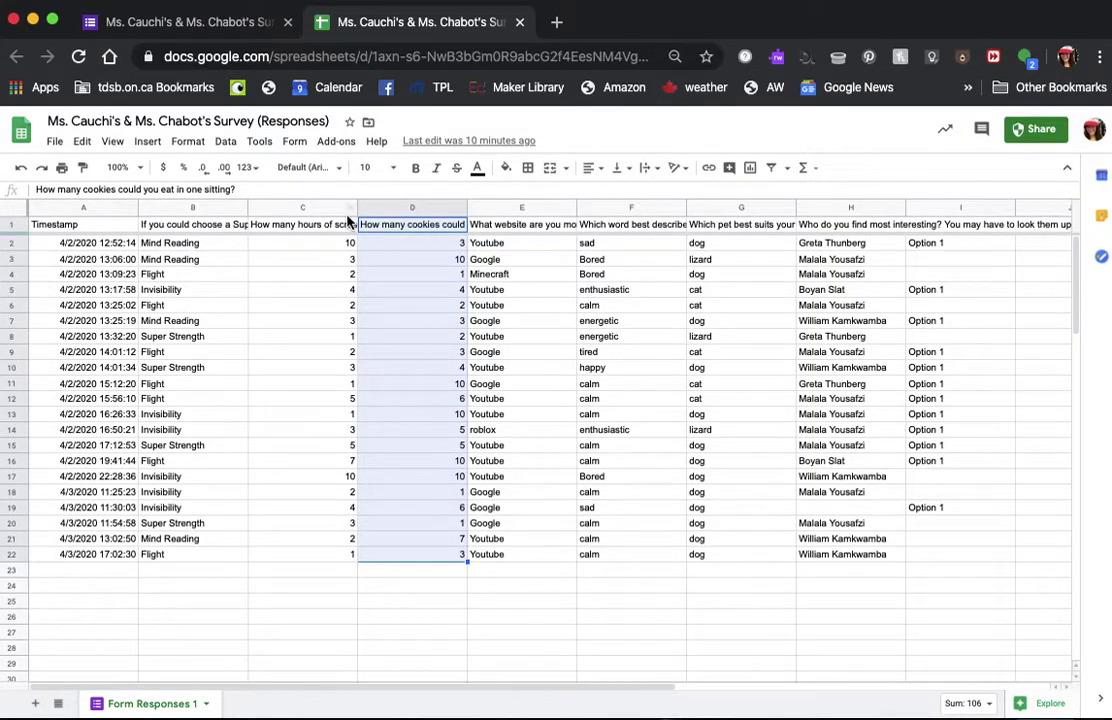
Insert a chart of the selected cookies answers in column D.
click(155, 143)
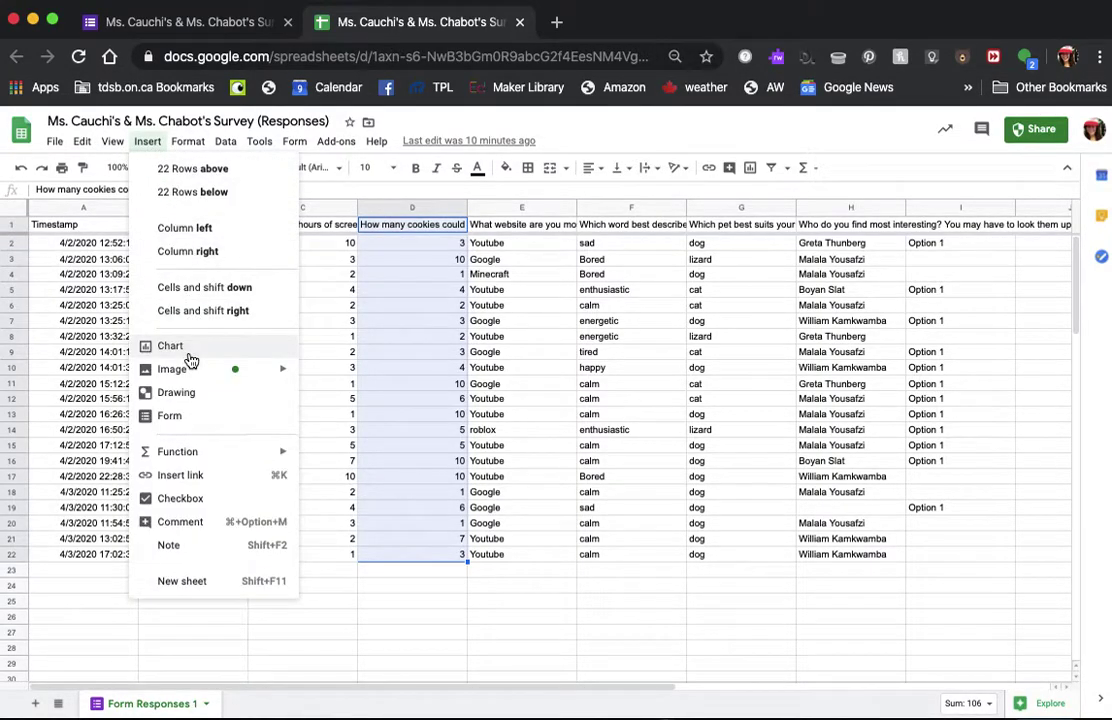
key(Escape)
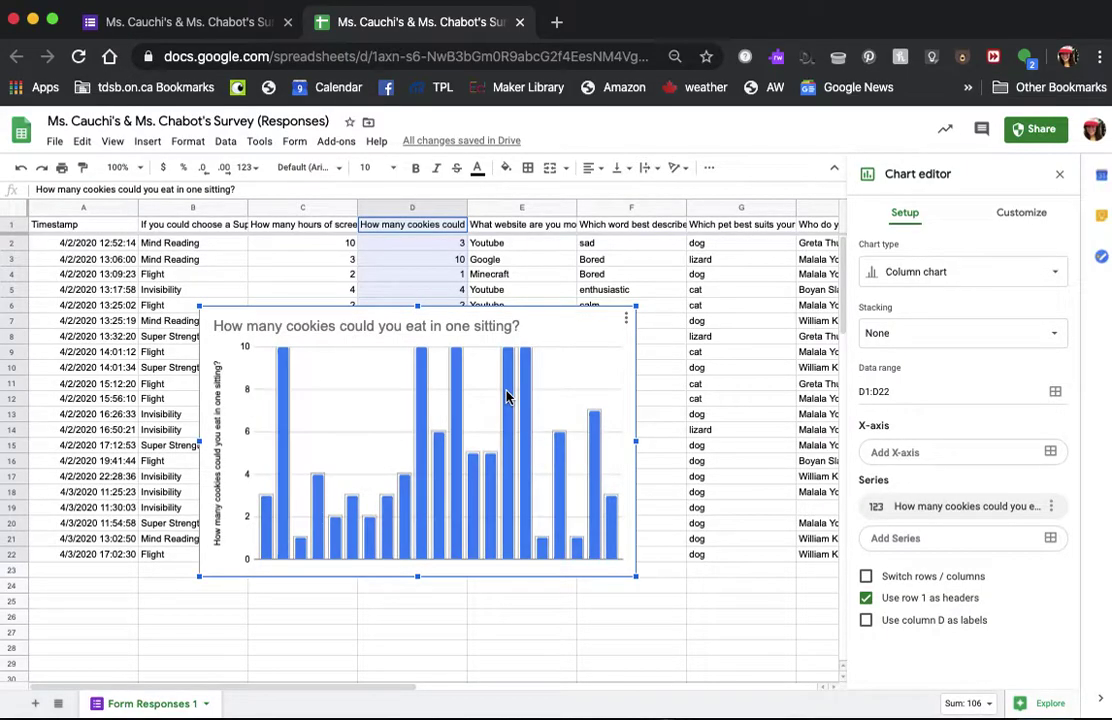
click(966, 277)
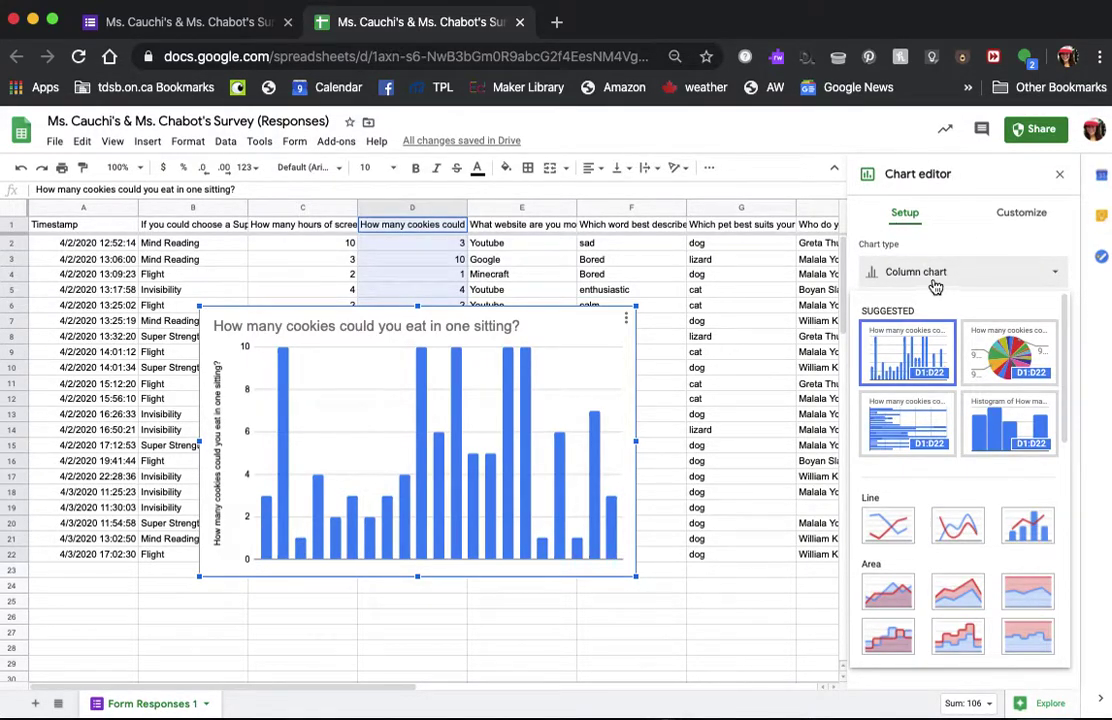
Switch the cookies chart's type to Line chart.
click(887, 525)
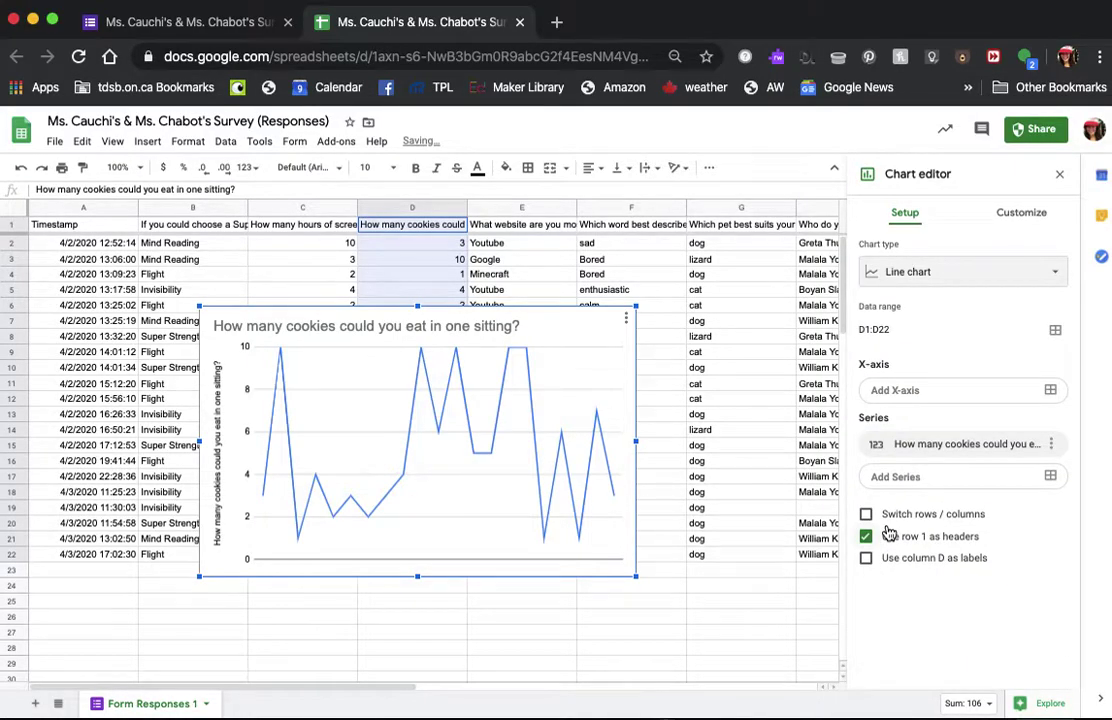
Edit the chart title, replacing 'How many' with 'Number of' and 'could you' with 'Students'.
click(285, 327)
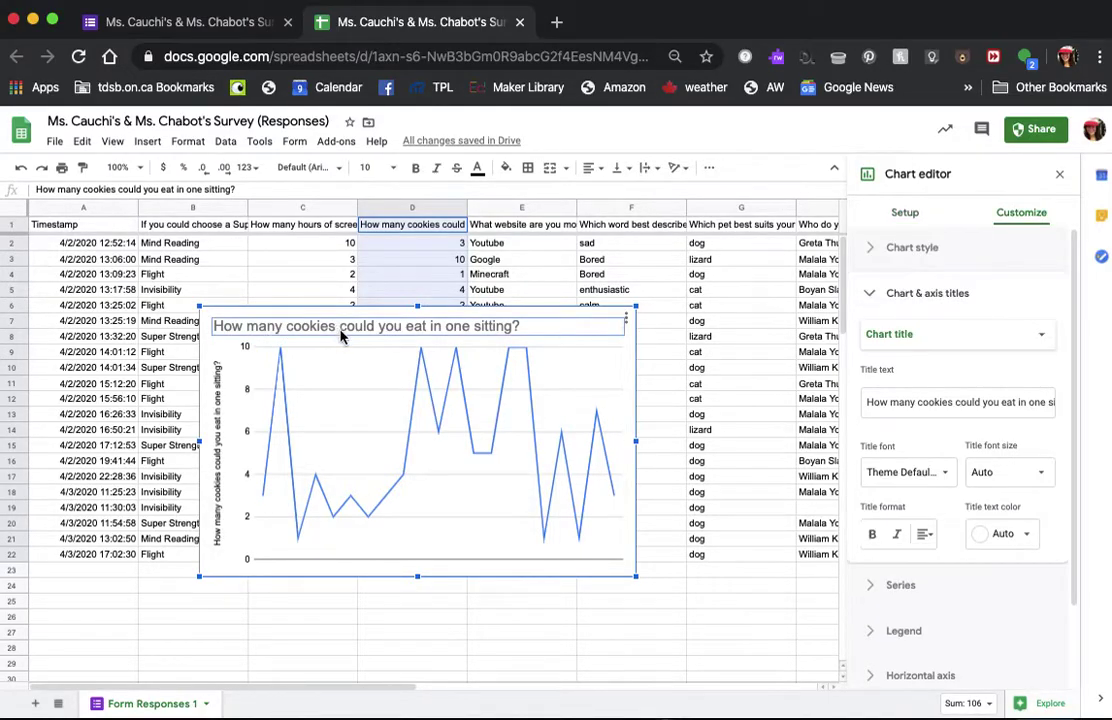
click(303, 327)
click(270, 328)
drag(270, 328, 208, 335)
text(Number of)
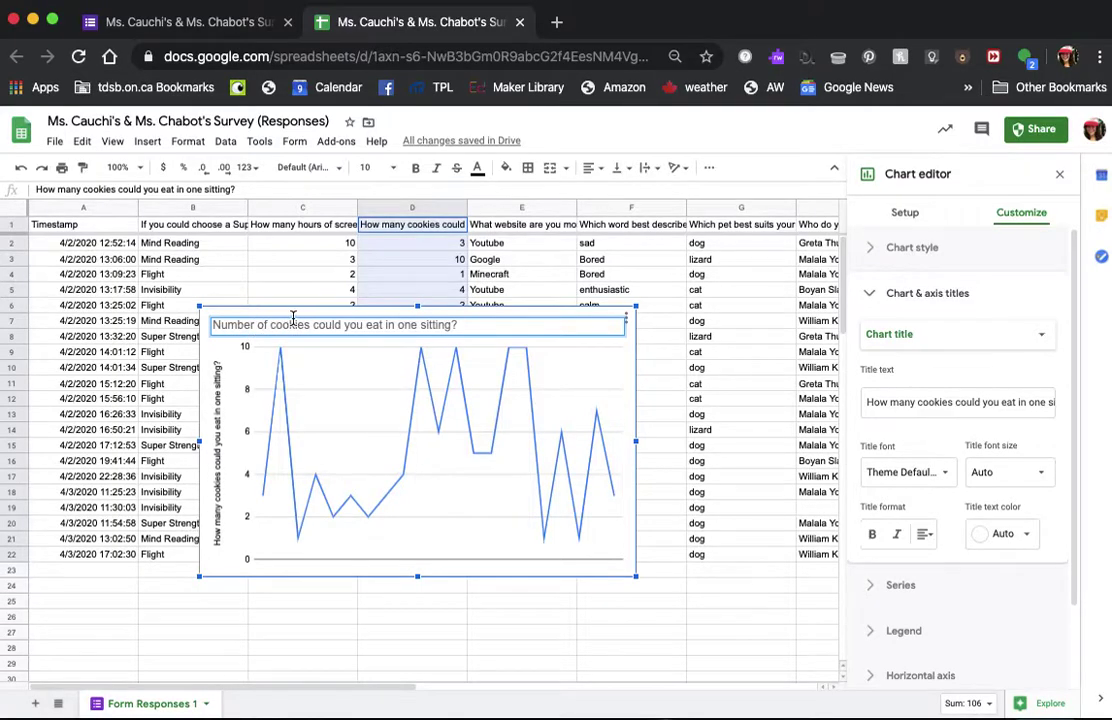
drag(361, 326, 313, 326)
text(Students)
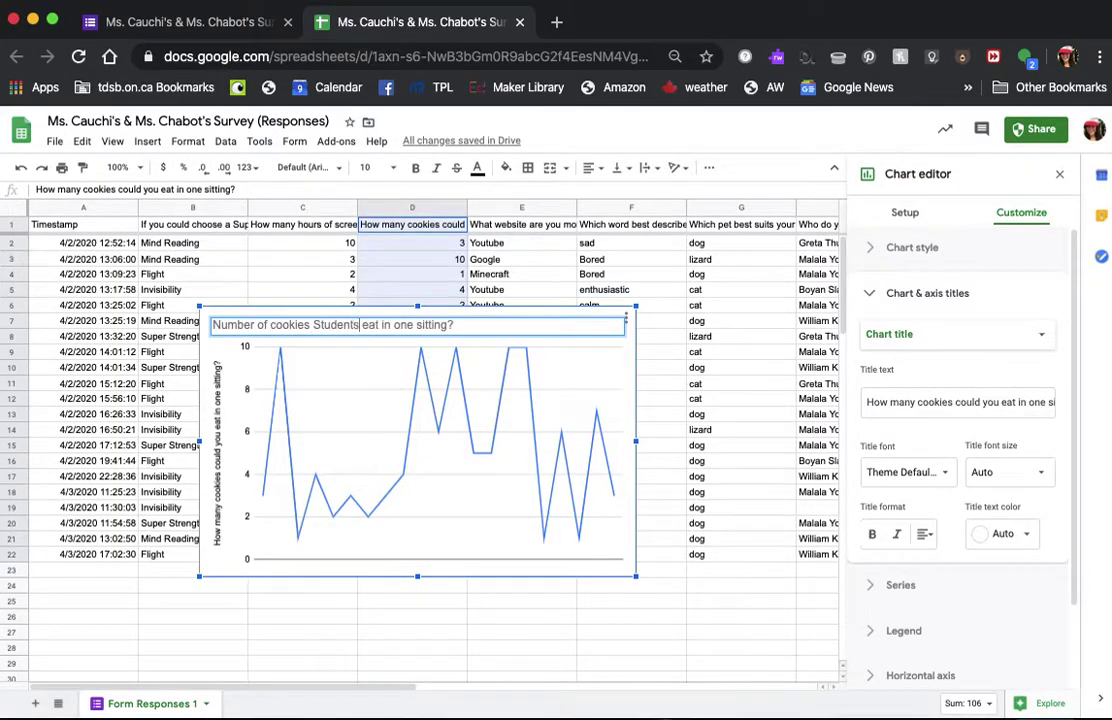
Capitalize Cookies, Eat, One and Sitting so the title reads 'Number of Cookies Students Eat in One Sitting?'.
click(277, 328)
key(BackSpace)
text(C)
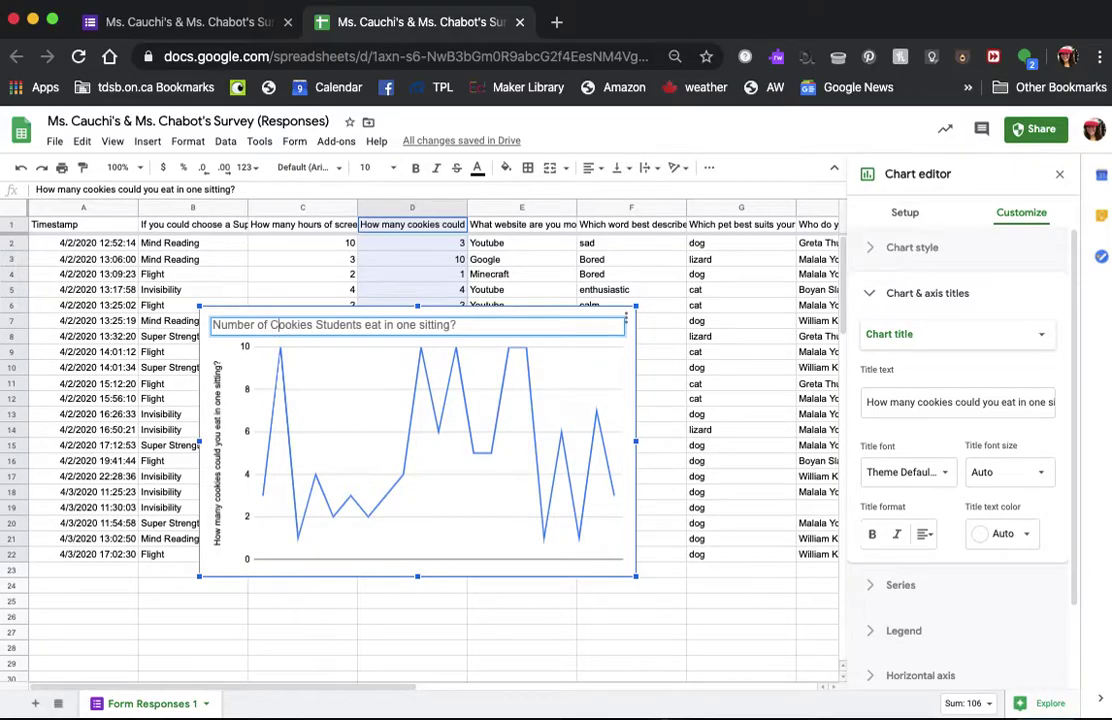
click(371, 326)
key(BackSpace)
text(E)
click(406, 328)
key(BackSpace)
text(O)
click(430, 326)
key(BackSpace)
text(S)
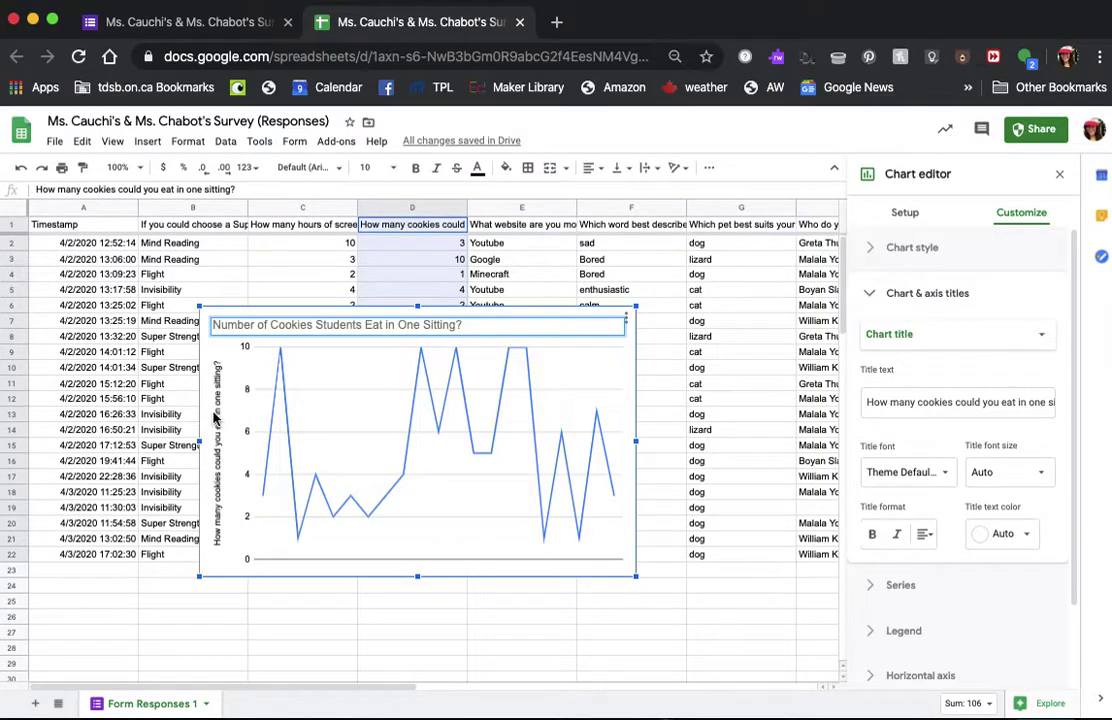
click(218, 421)
click(218, 418)
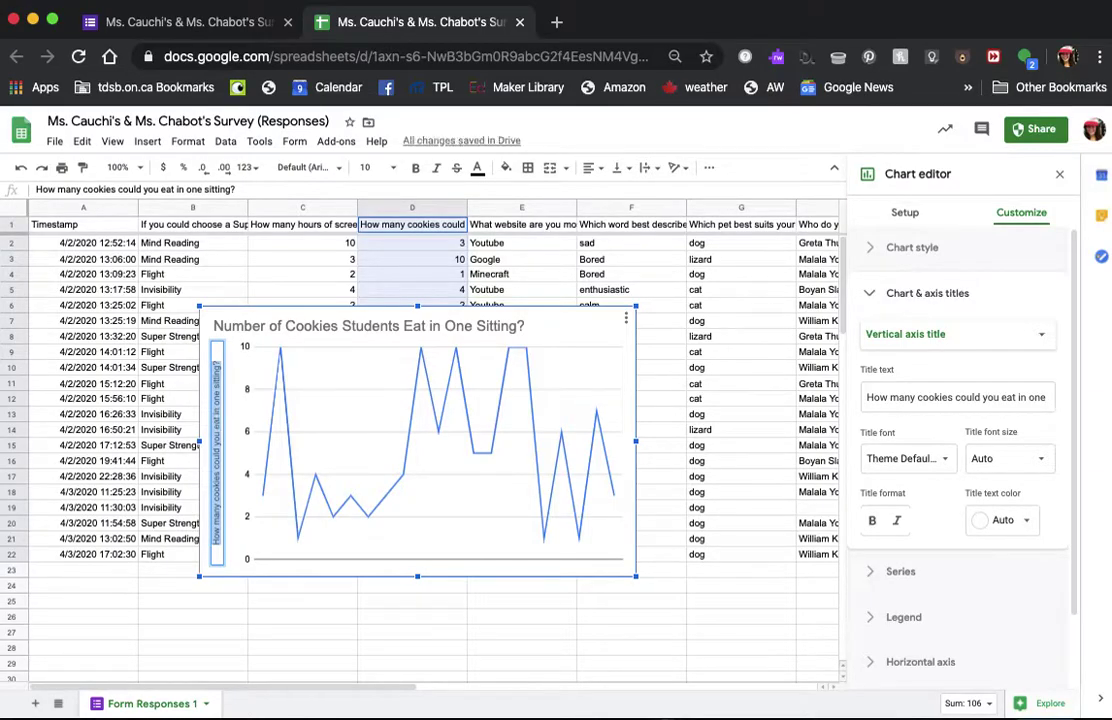
Retitle the vertical axis 'Number of Cookies' and move the chart below the response data.
key(BackSpace)
text(Number of Co)
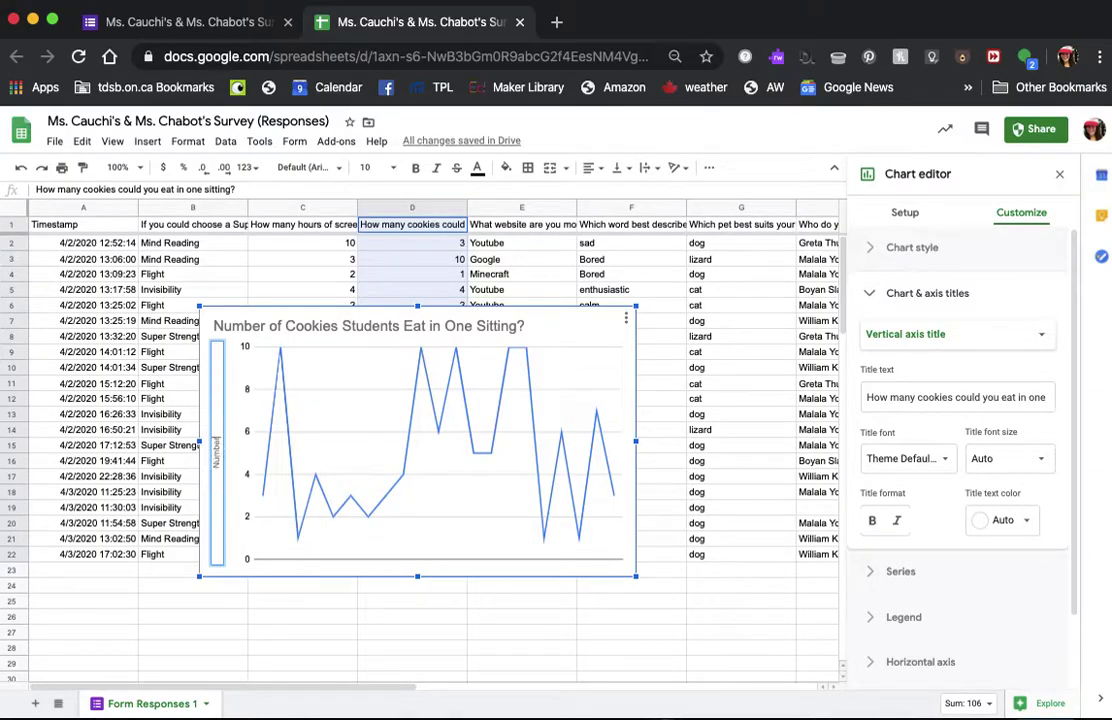
text(okies)
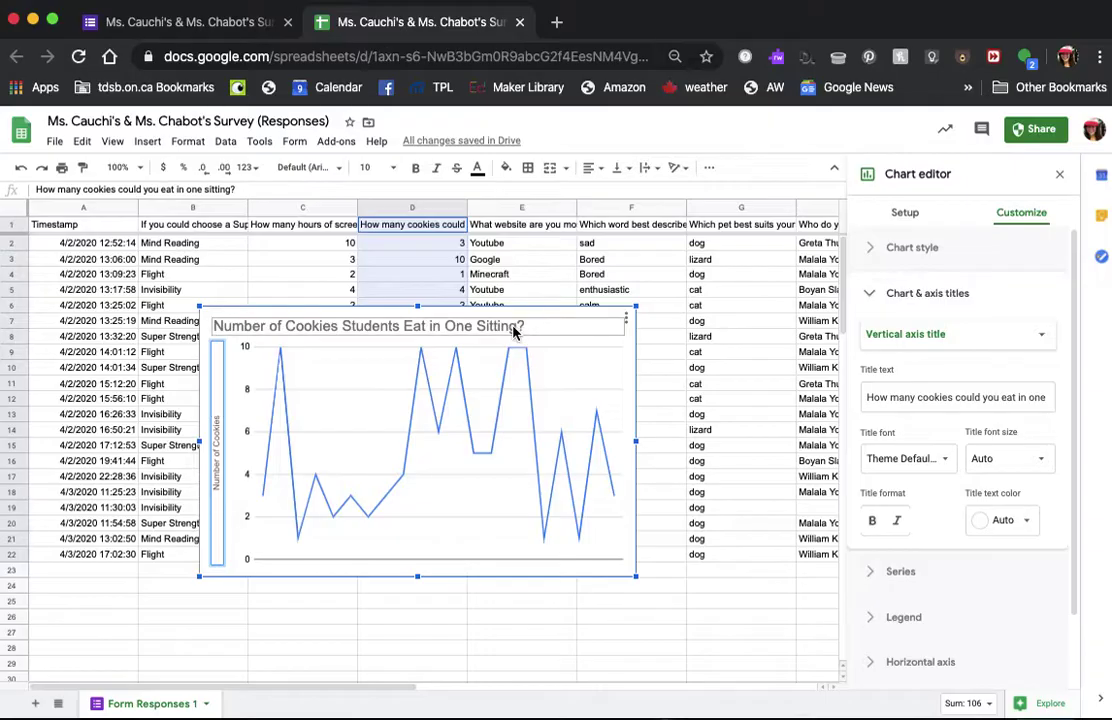
drag(628, 336, 487, 622)
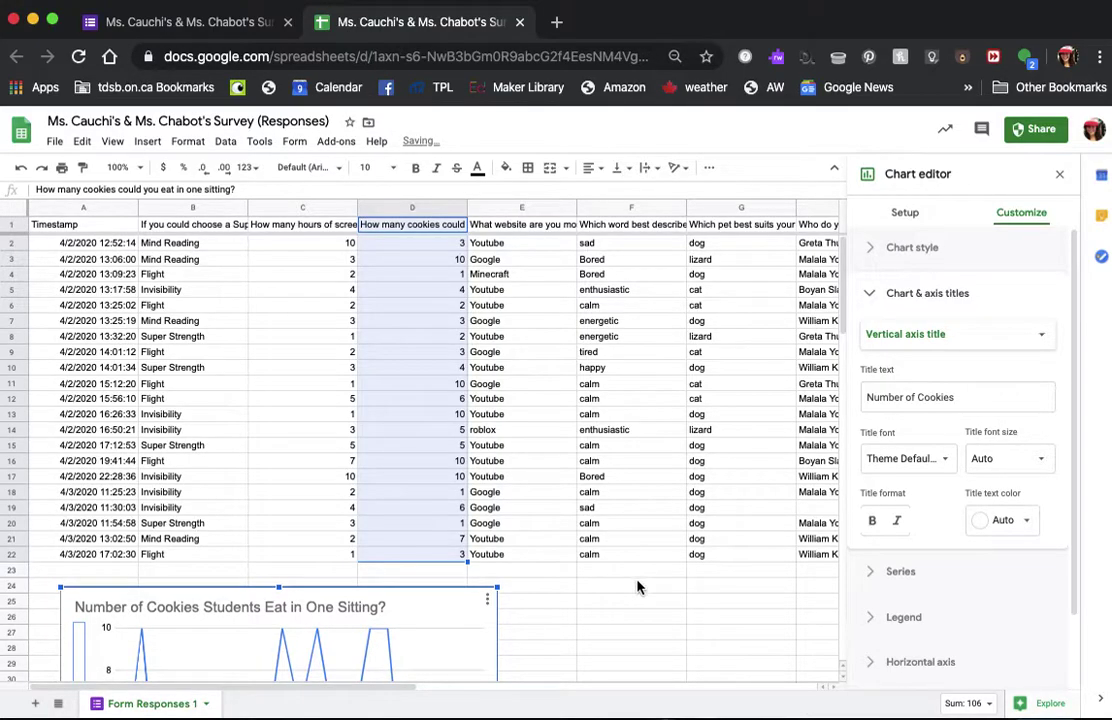
Select the pet answers G1:G22 and insert a chart from them.
click(637, 587)
scroll(708, 245, right, 2)
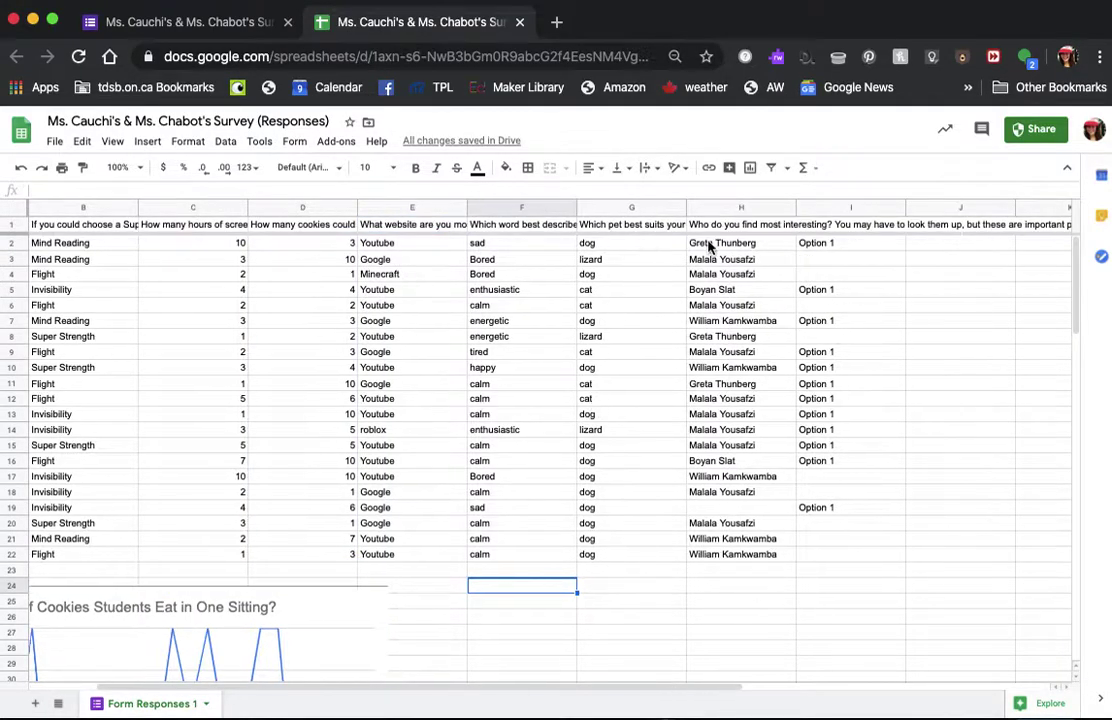
click(626, 230)
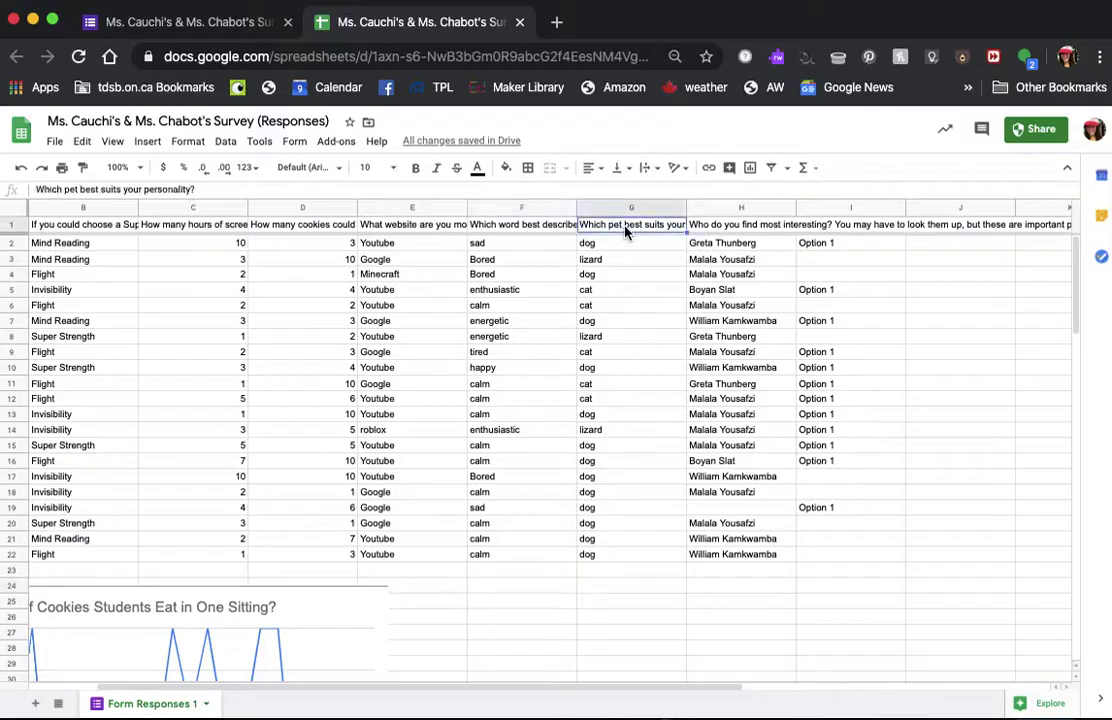
drag(626, 230, 614, 565)
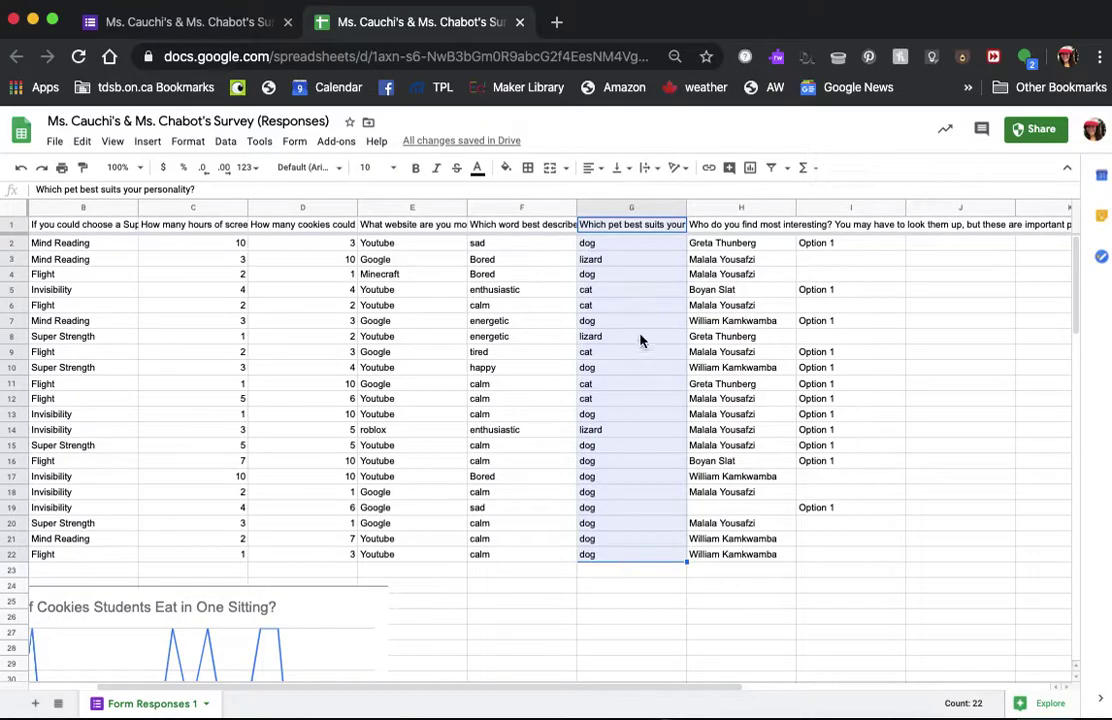
click(156, 147)
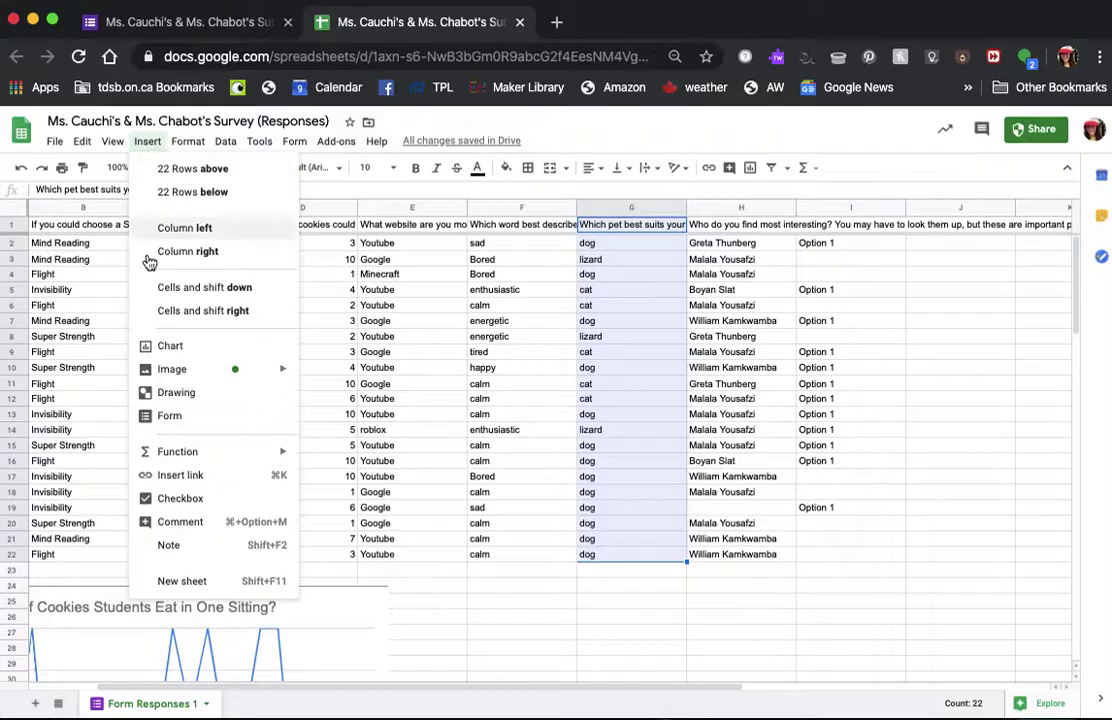
click(176, 347)
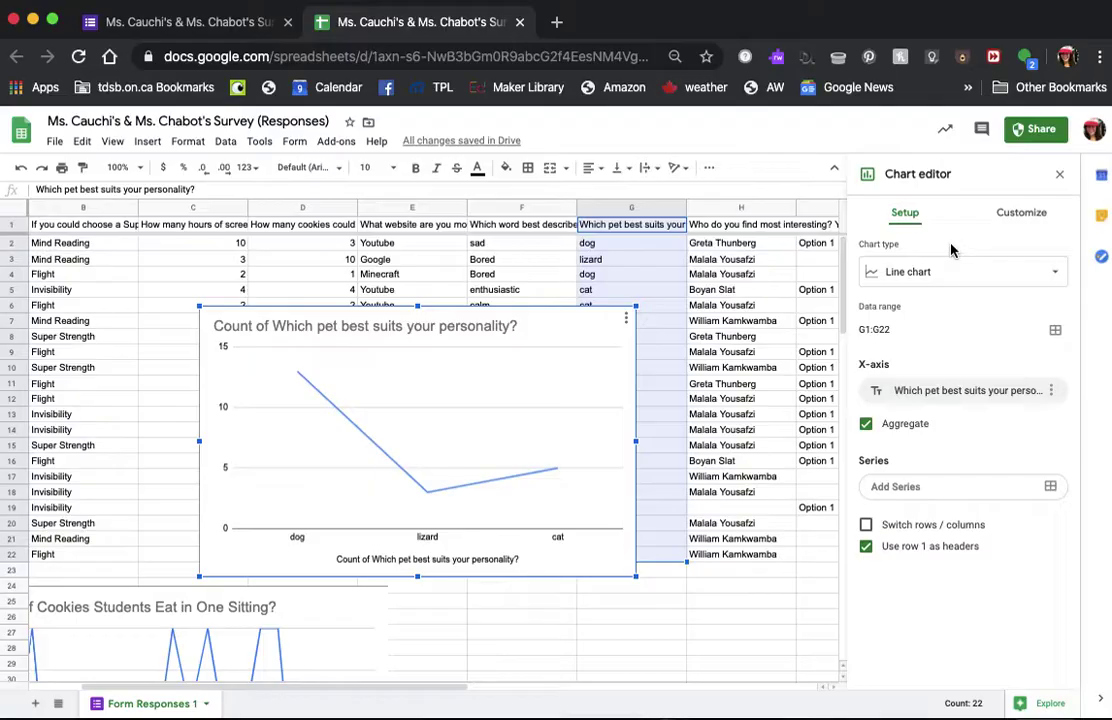
Change the pet chart's type to Bar chart.
click(960, 276)
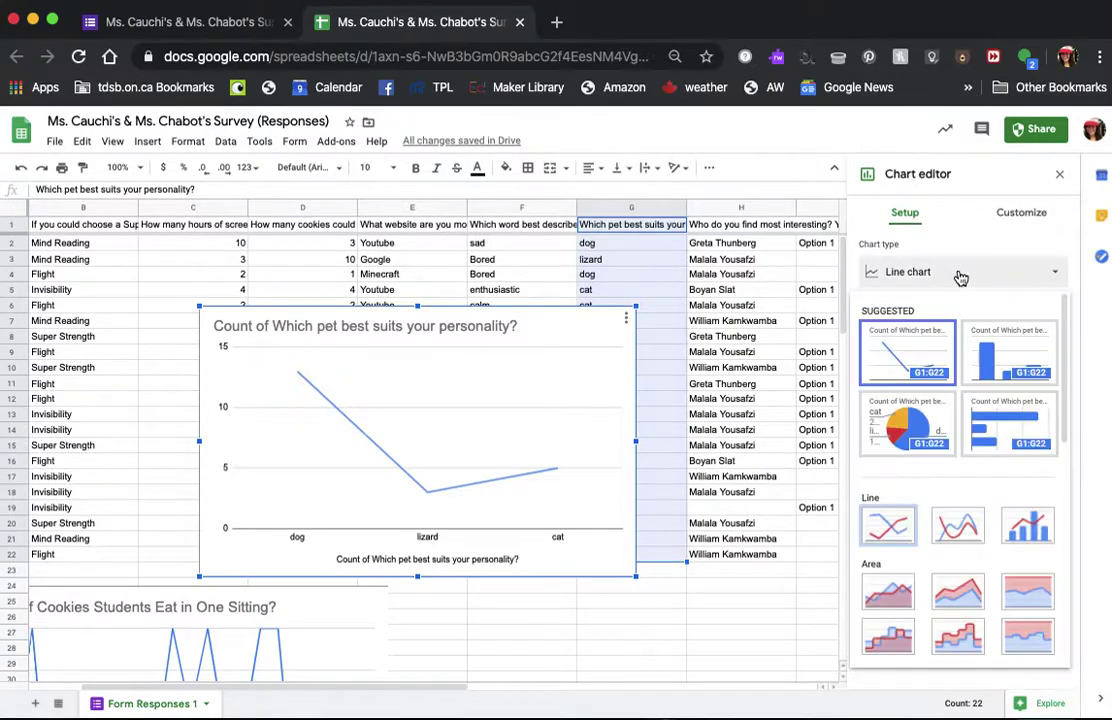
click(908, 425)
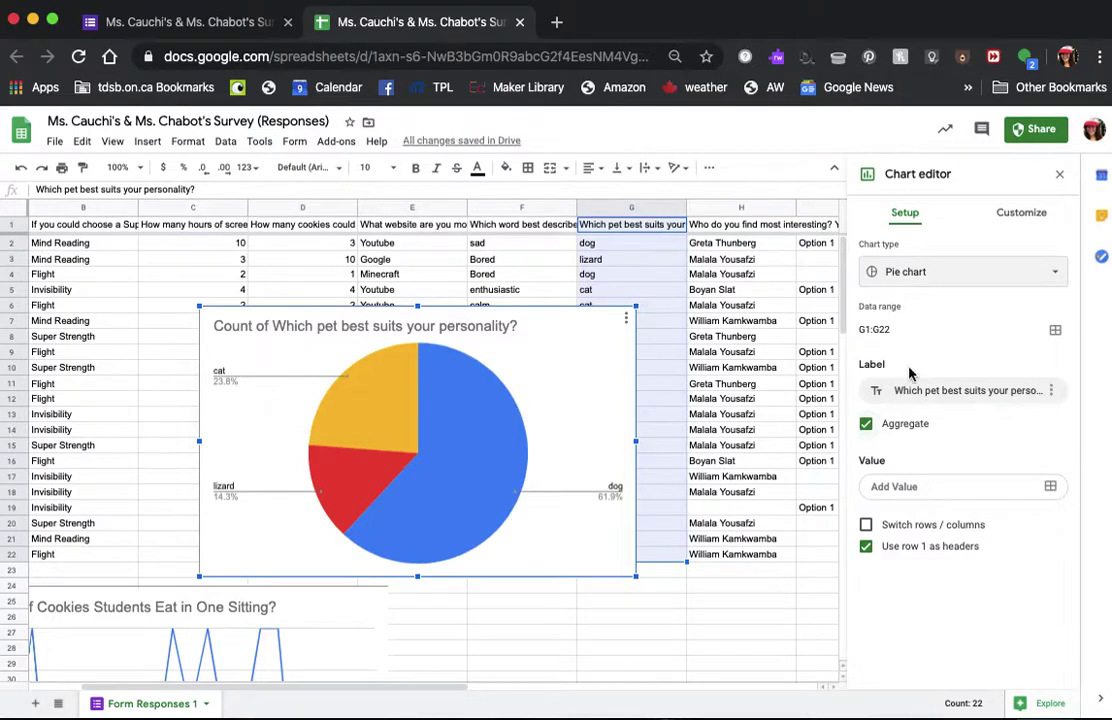
click(958, 272)
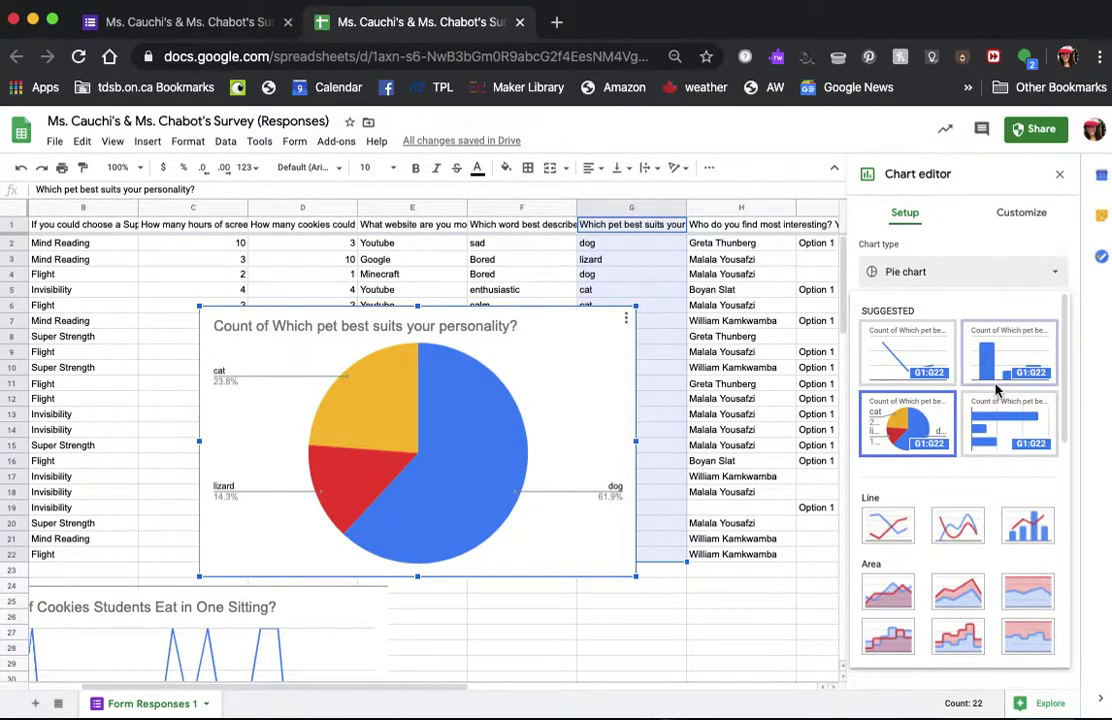
click(1008, 425)
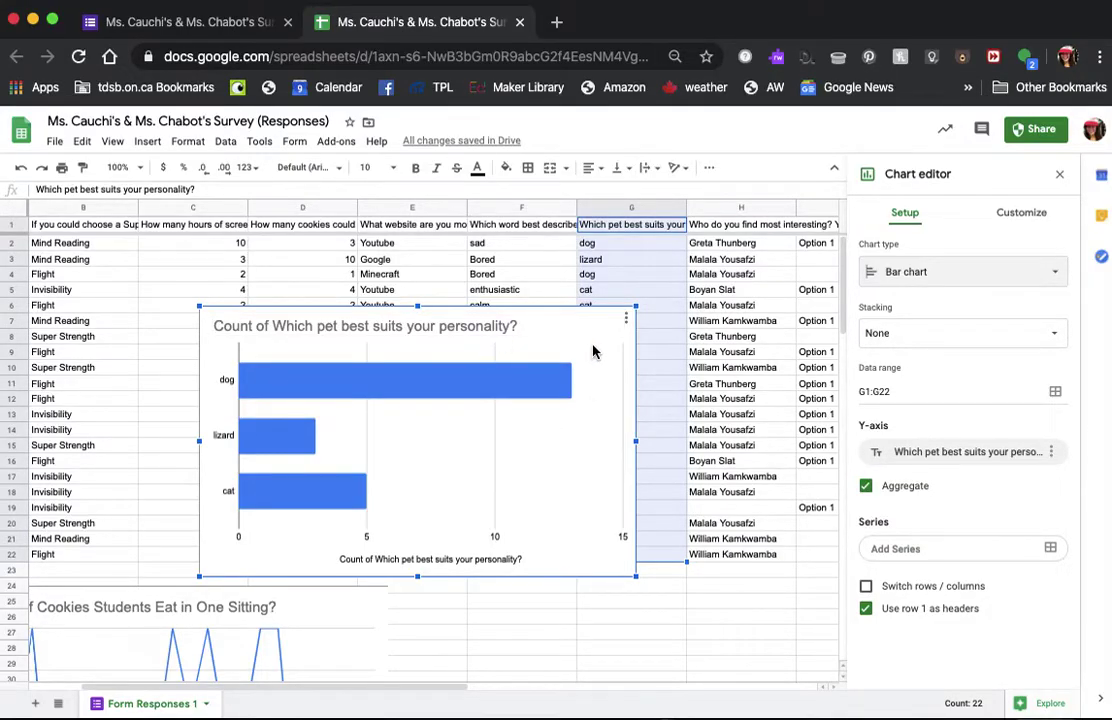
Move the bar chart below the data, beside the cookies line chart.
drag(578, 350, 777, 636)
click(792, 572)
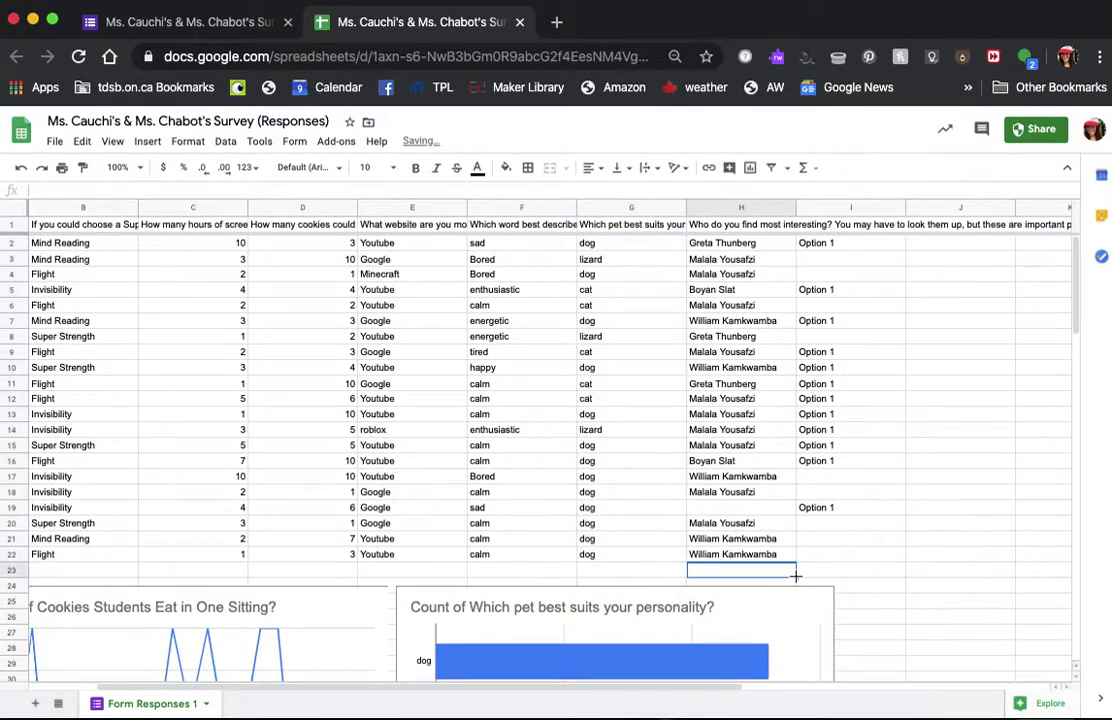
scroll(904, 550, down, 5)
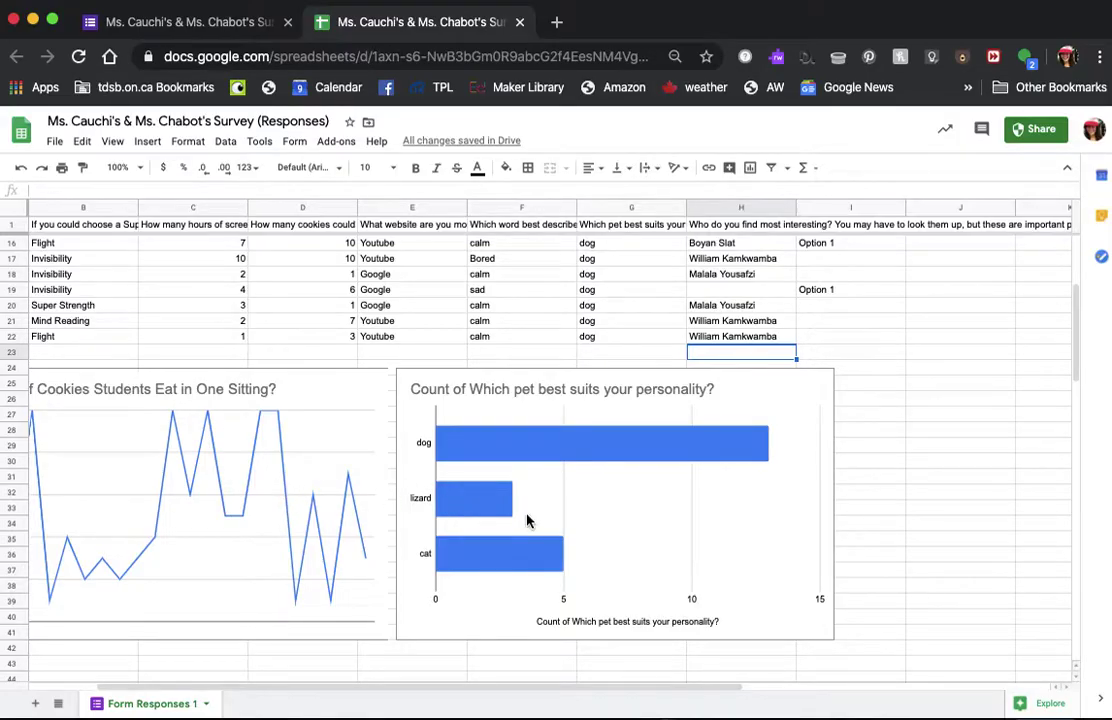
Invite a colleague from the People suggestions to the survey spreadsheet, then start entering a second collaborator's name.
click(1040, 130)
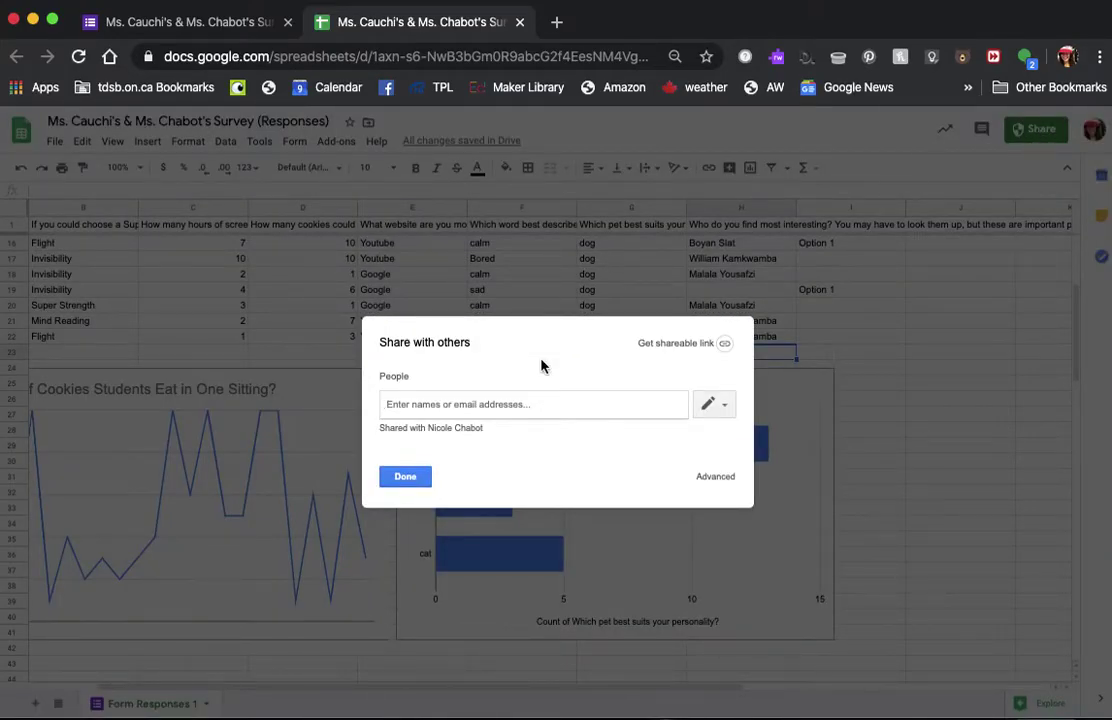
text(nic)
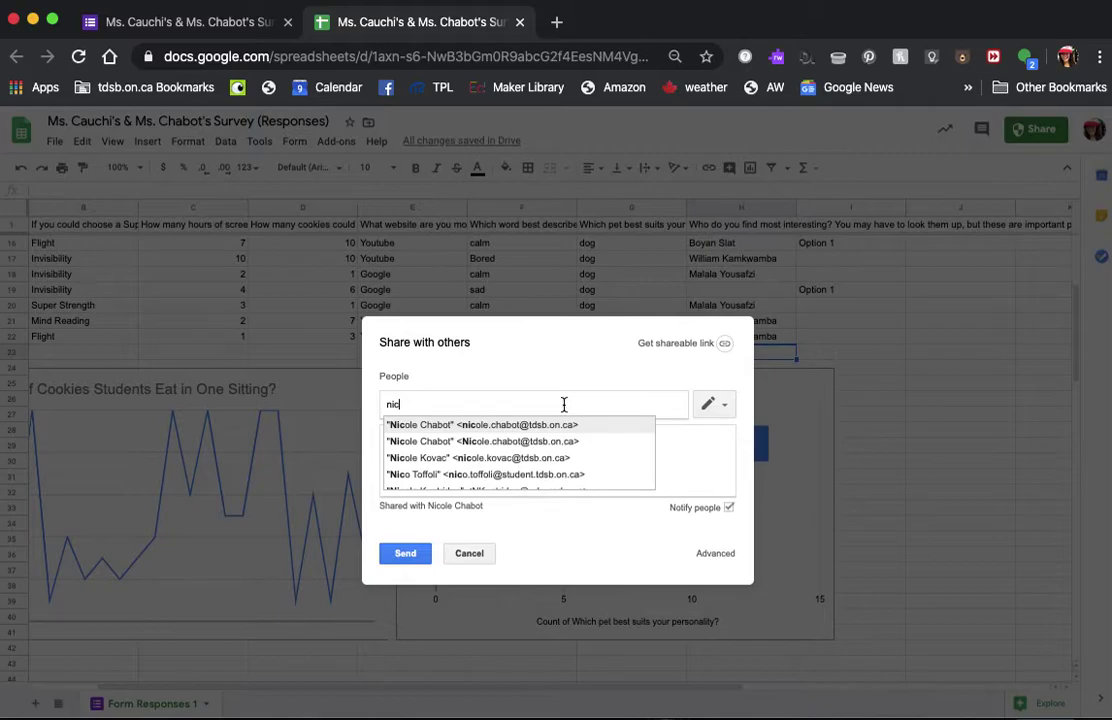
click(563, 426)
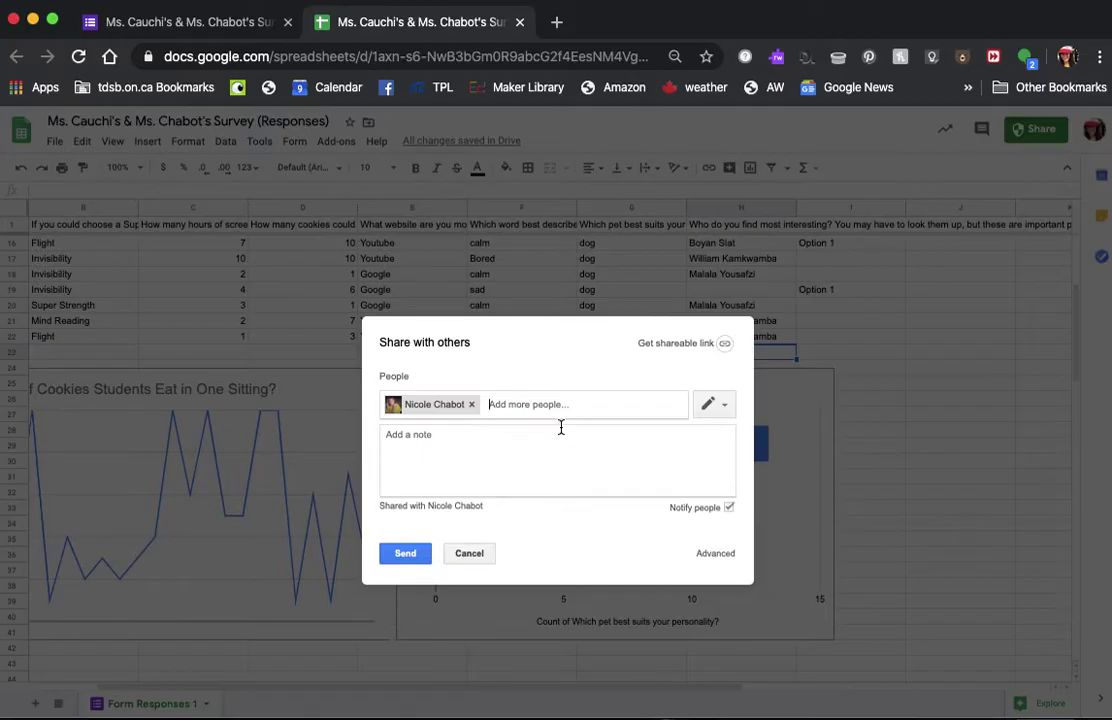
text(leslie)
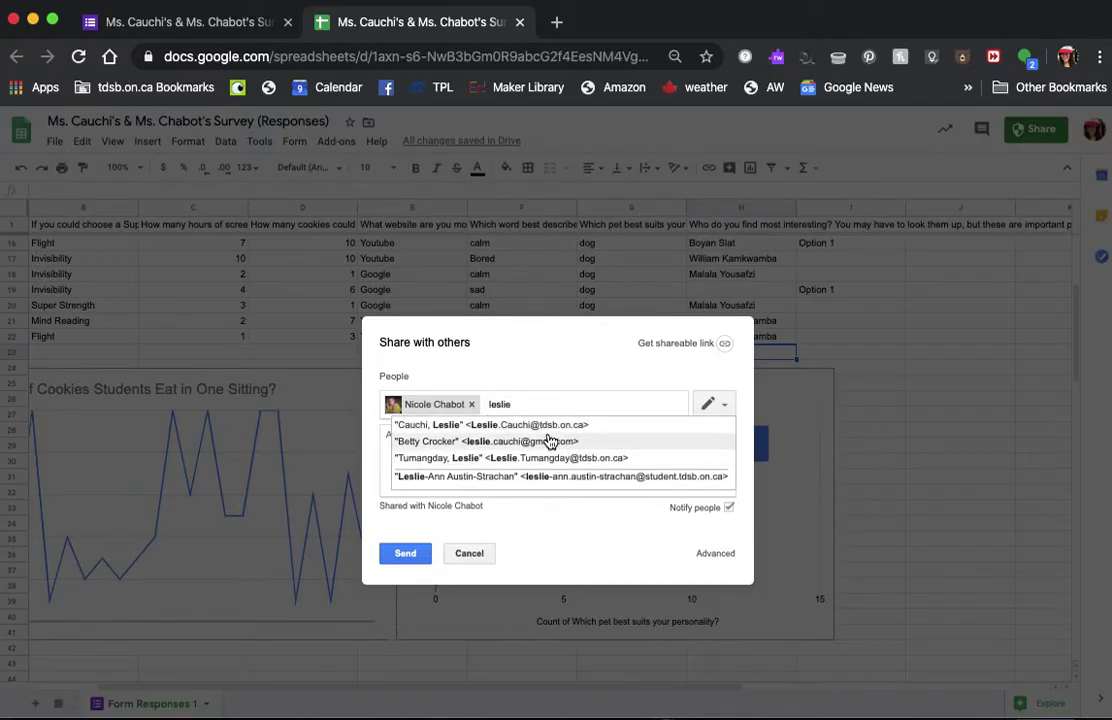